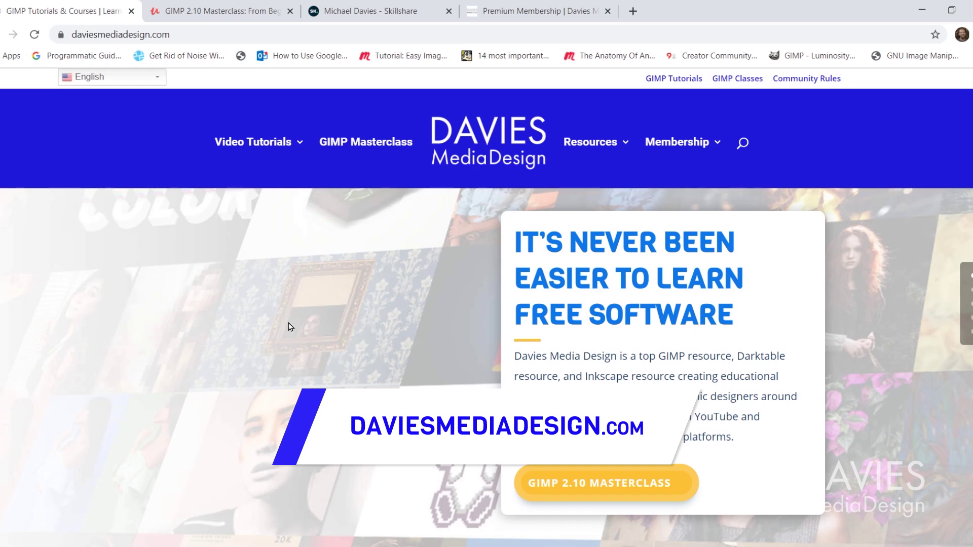
- Look through the Davies Media Design homepage, from the video tutorials section down past the GIMP Book of Layers e-book
scroll(290, 327, "down", 10)
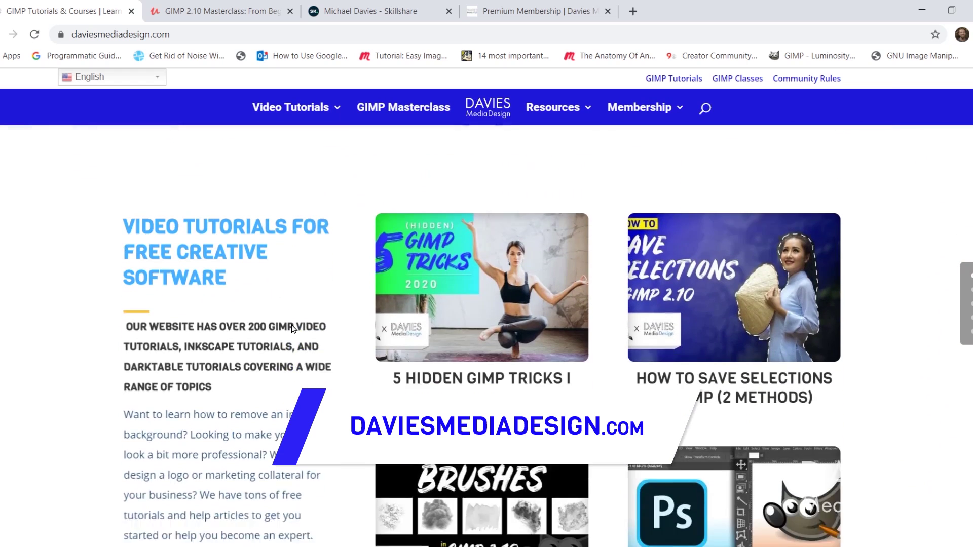
scroll(293, 328, "down", 10)
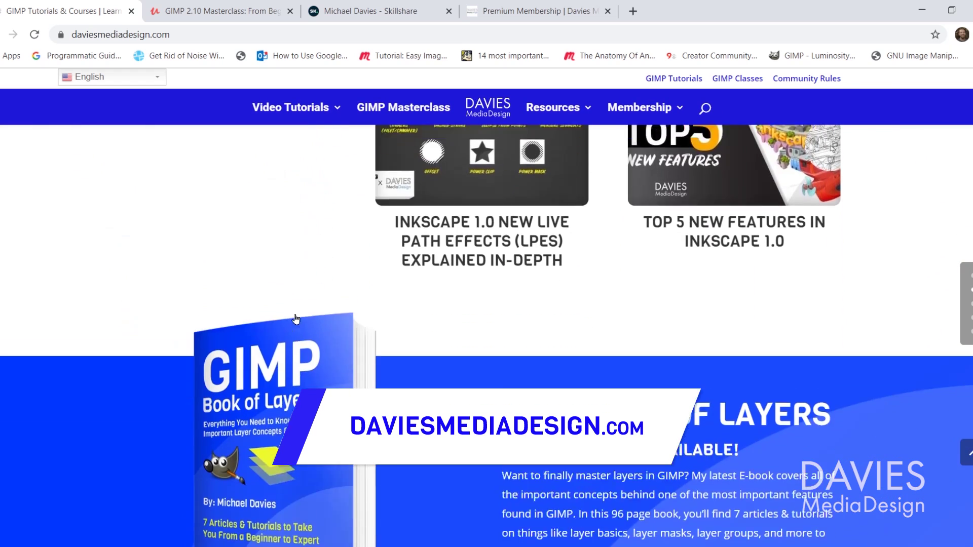
scroll(296, 318, "down", 3)
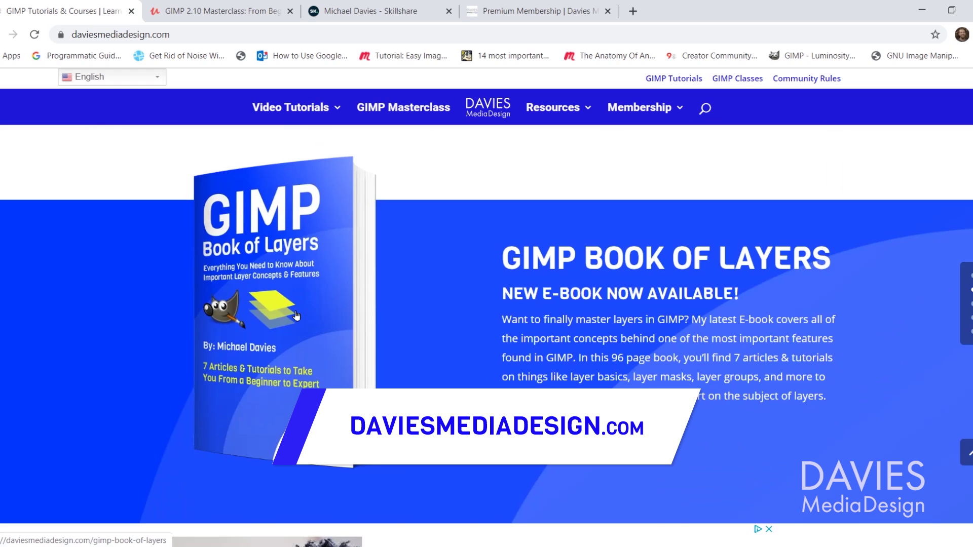
scroll(296, 315, "down", 8)
scroll(297, 311, "down", 20)
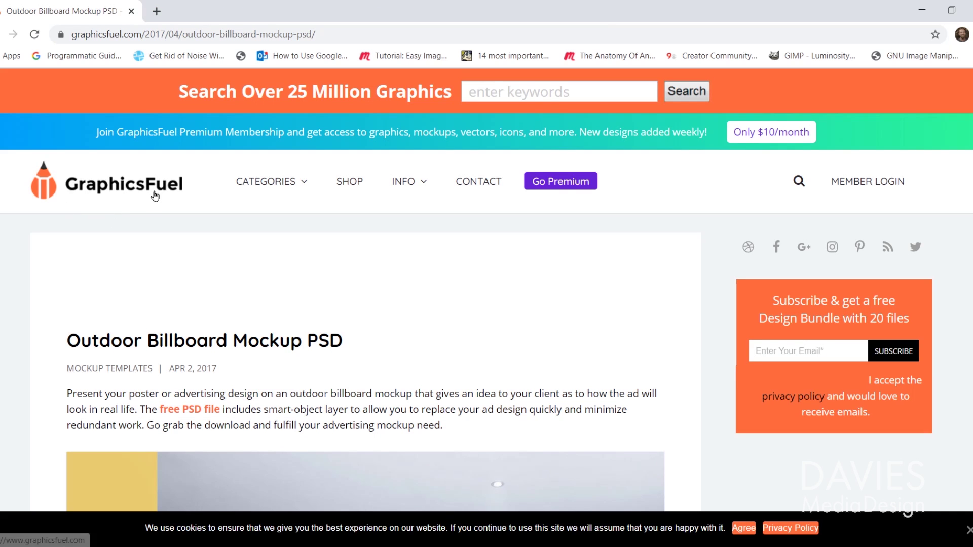
- Examine the Outdoor Billboard Mockup PSD page on GraphicsFuel, including its preview image and the content below it
scroll(299, 310, "down", 3)
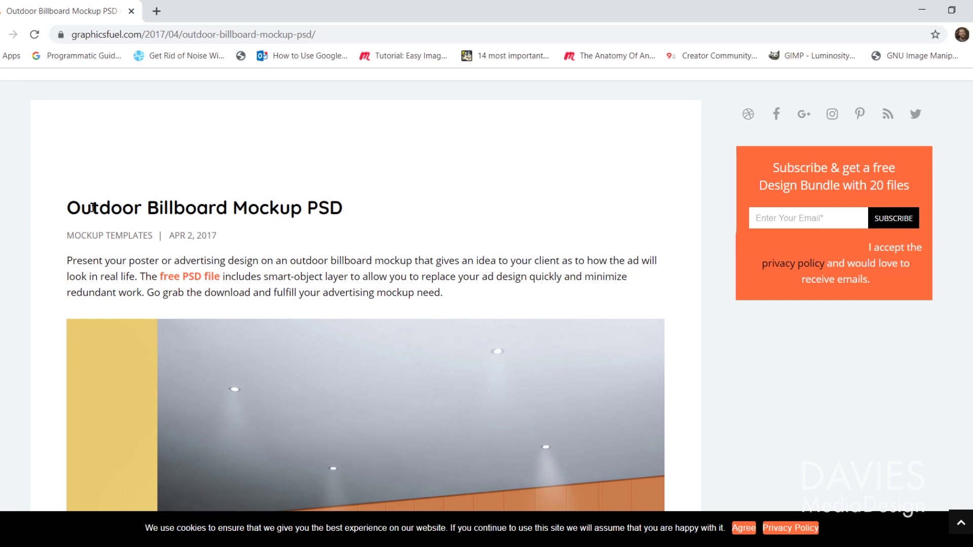
scroll(403, 265, "down", 4)
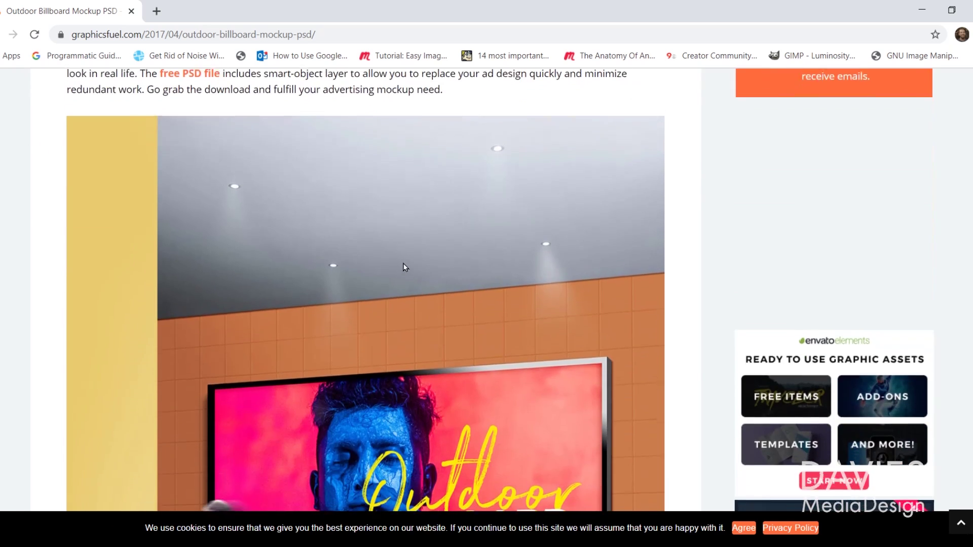
scroll(404, 262, "down", 6)
scroll(354, 233, "up", 2)
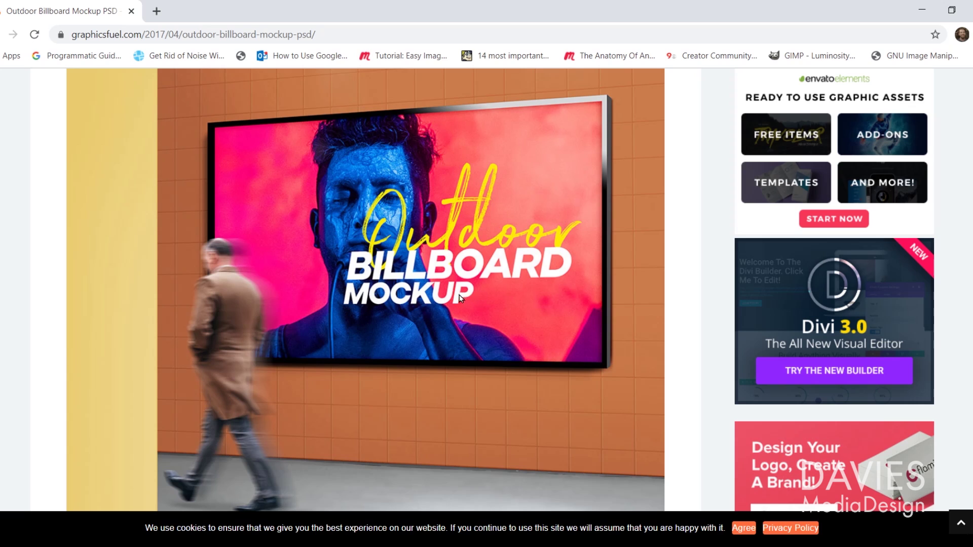
scroll(461, 298, "down", 12)
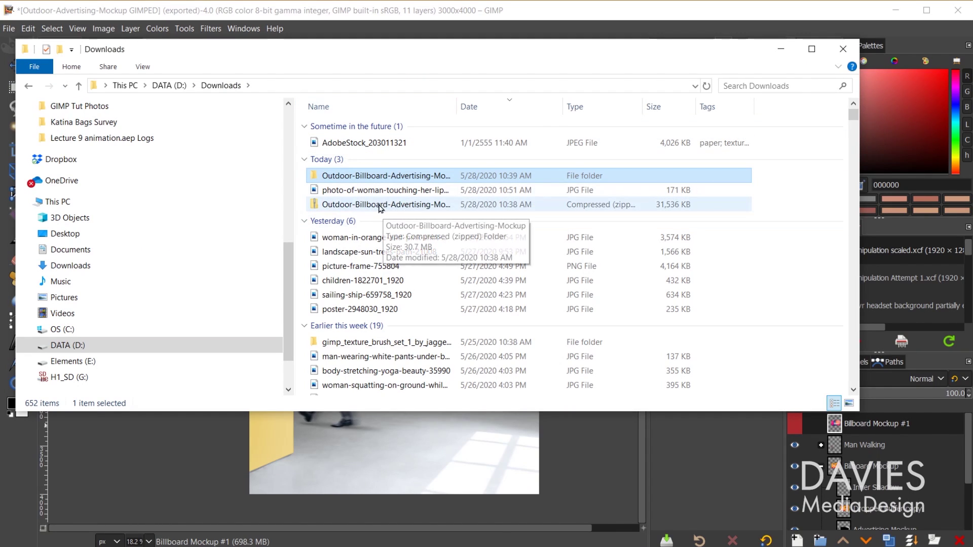
- Open Outdoor-Advertising-Mockup from the extracted Outdoor-Billboard-Advertising-Mockup folder in GIMP, converting it to the built-in sRGB profile
left_click(380, 207)
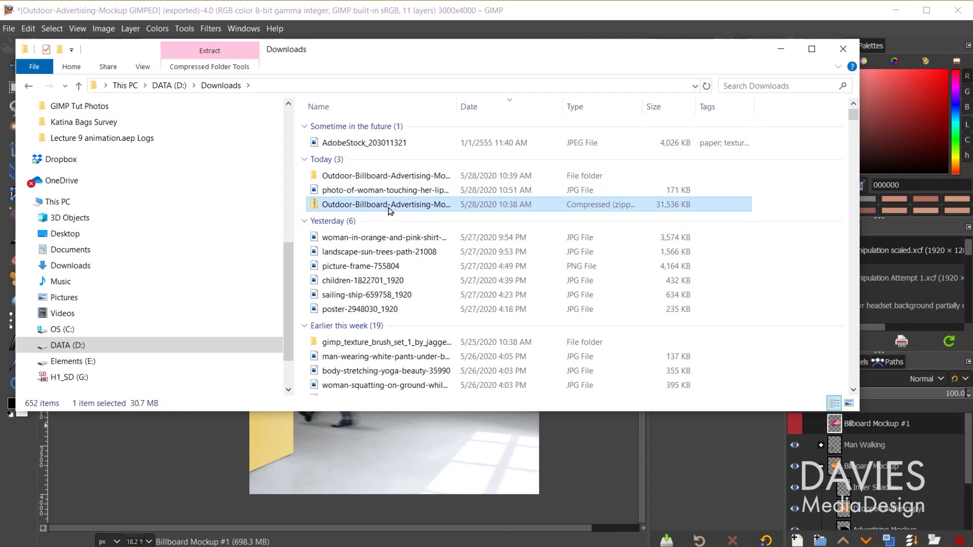
right_click(386, 206)
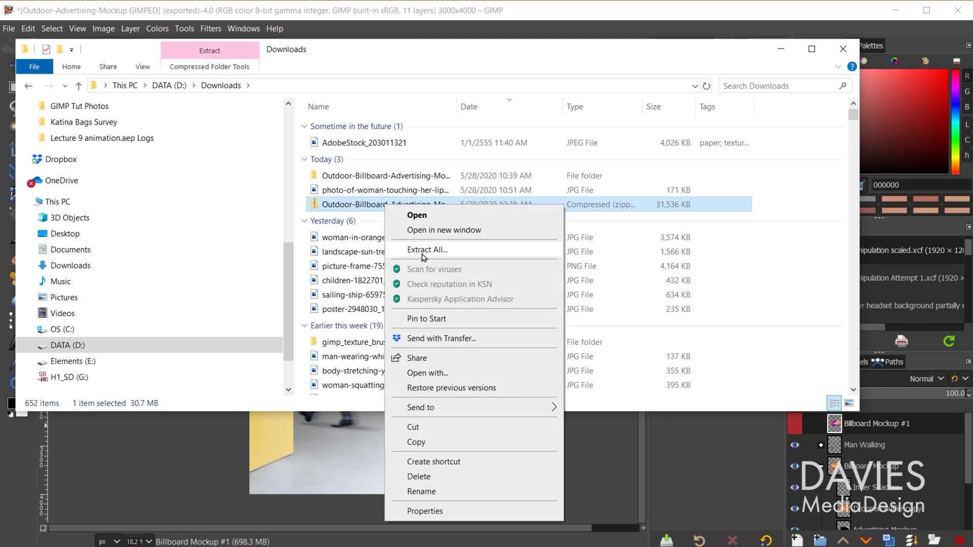
double_click(330, 176)
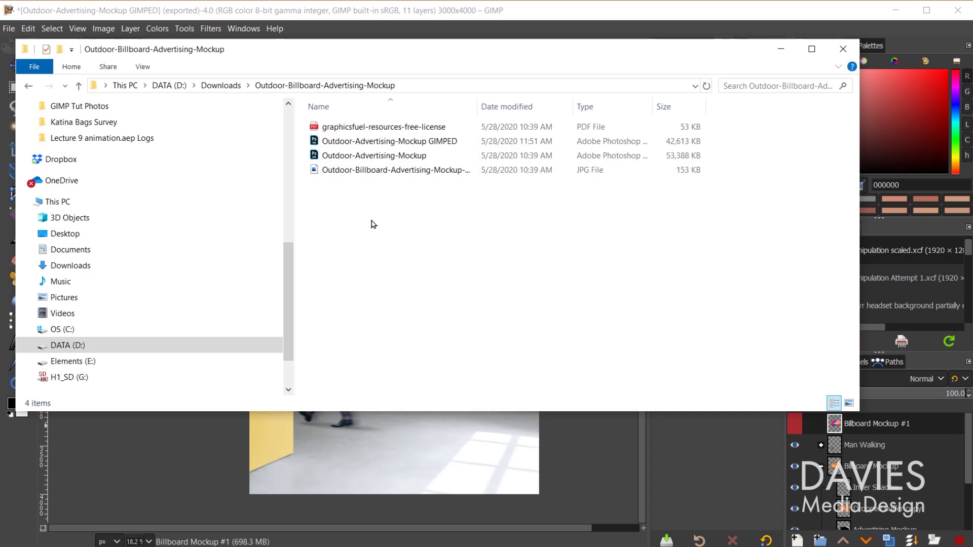
right_click(399, 159)
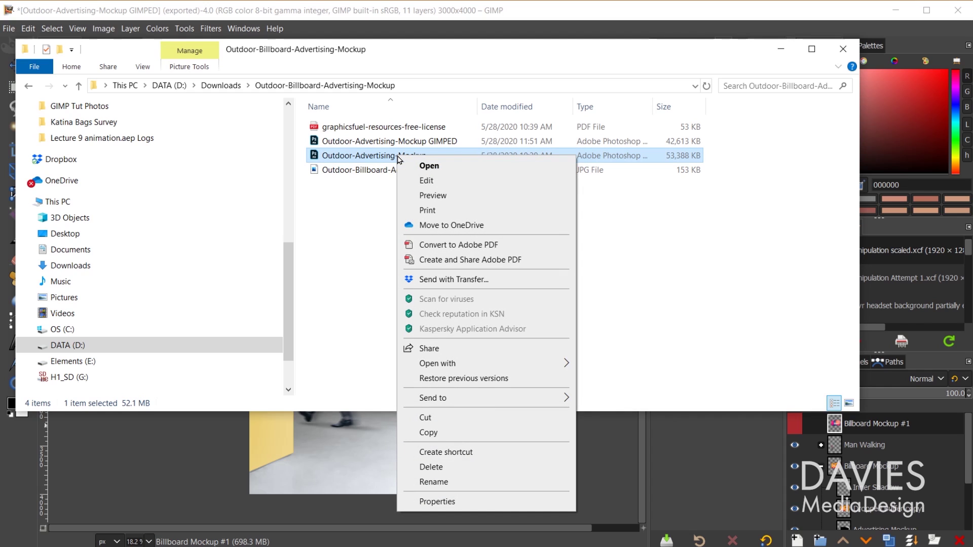
mouse_move(442, 364)
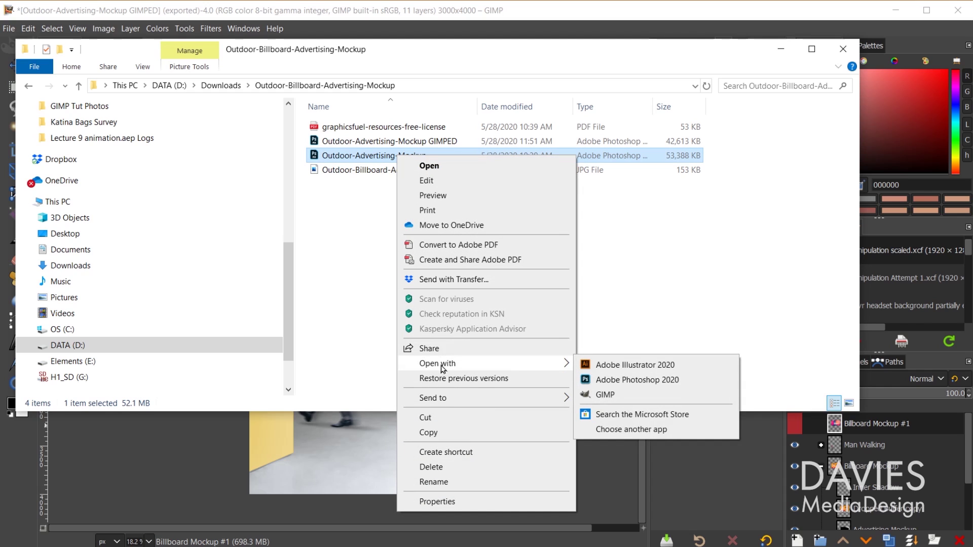
left_click(632, 396)
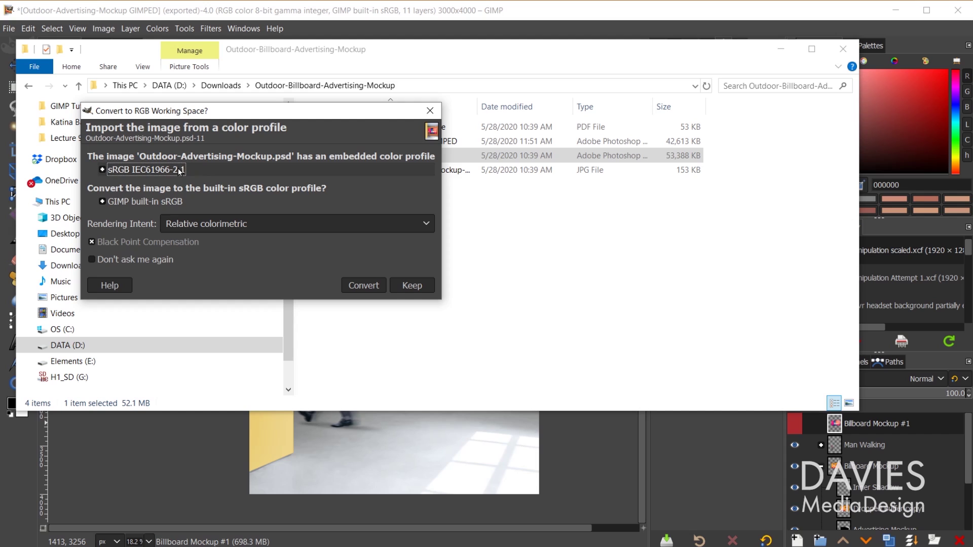
left_click(360, 286)
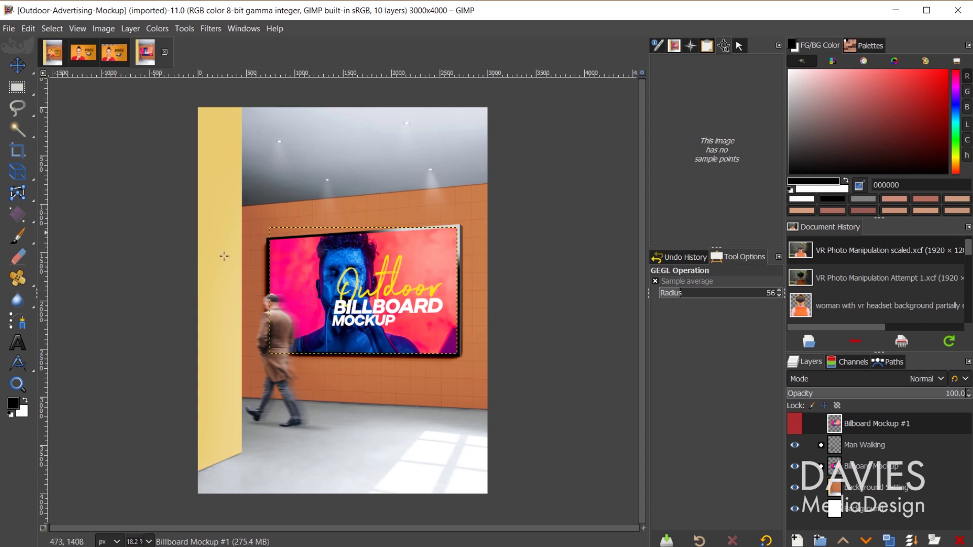
- Compare the finished GIMPED mockup with the imported one, and view the layer attributes of Billboard Mockup #1 without changing them
left_click(53, 52)
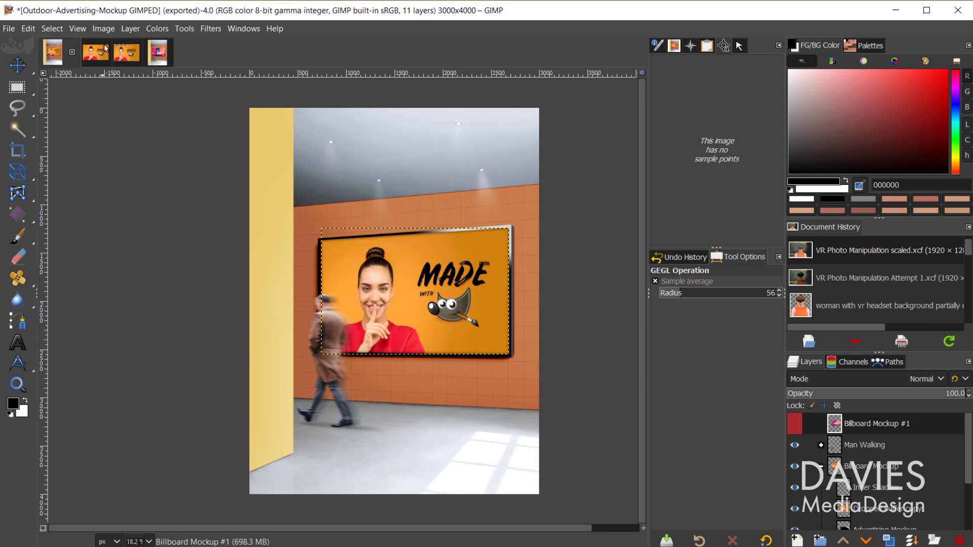
left_click(159, 54)
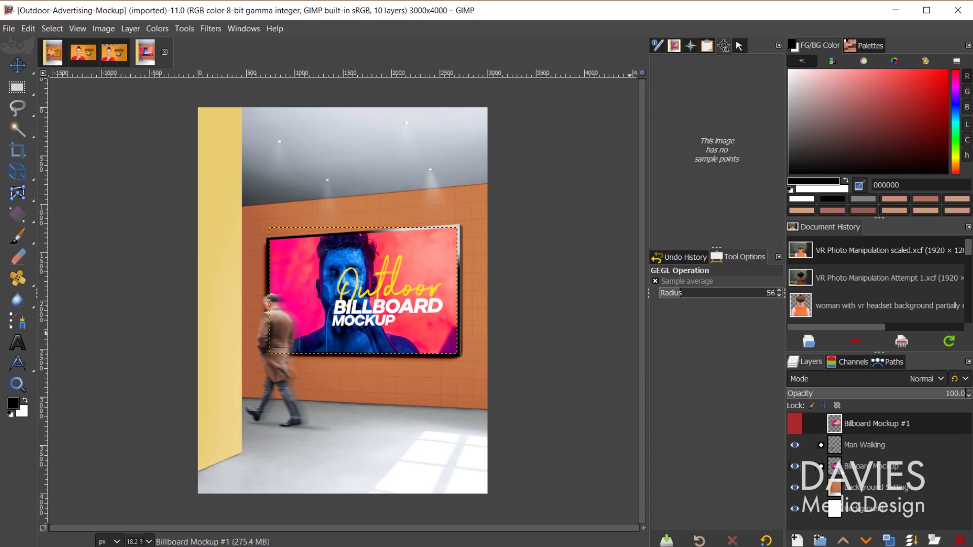
double_click(839, 423)
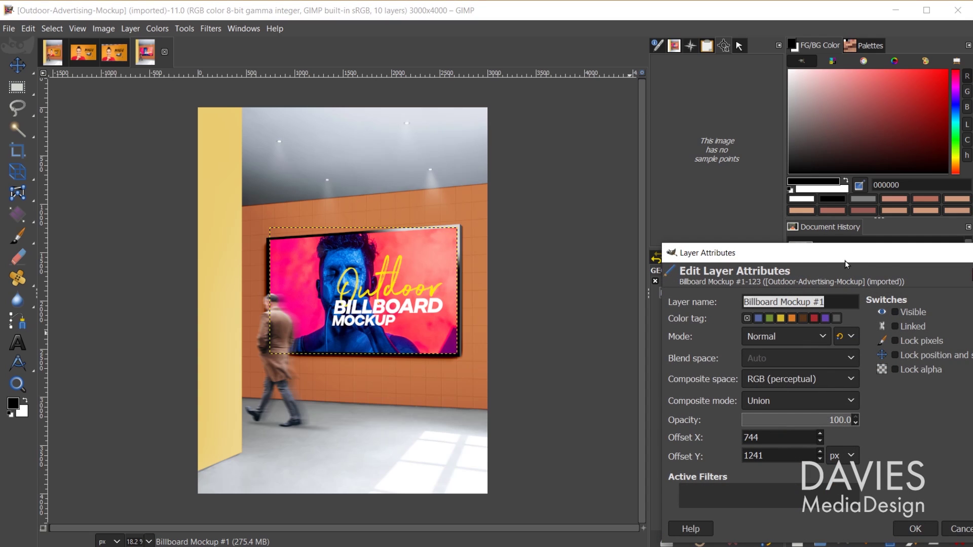
left_click_drag(842, 258, 696, 138)
left_click(839, 132)
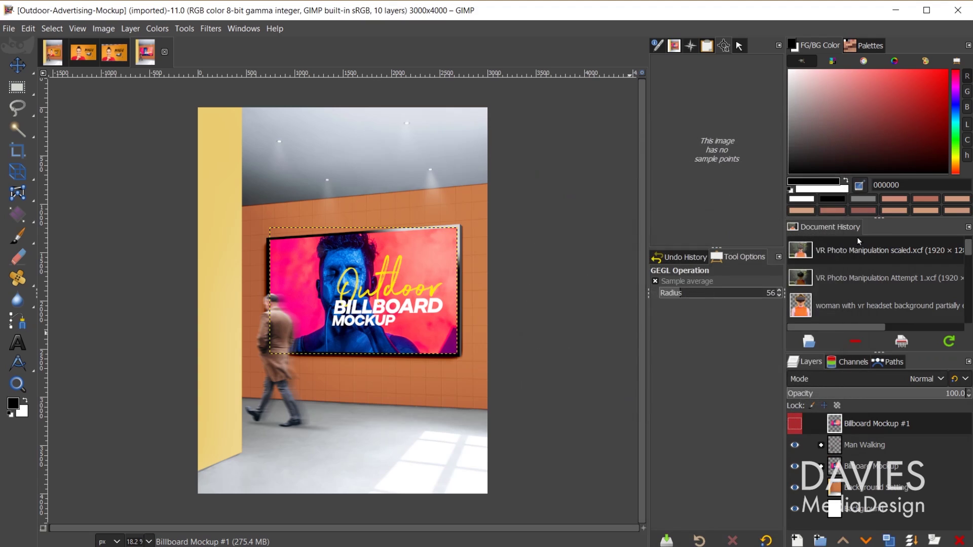
- Switch to the mockup folder and open Outdoor-Advertising-Mockup in Adobe Photoshop 2020
key("alt+Tab")
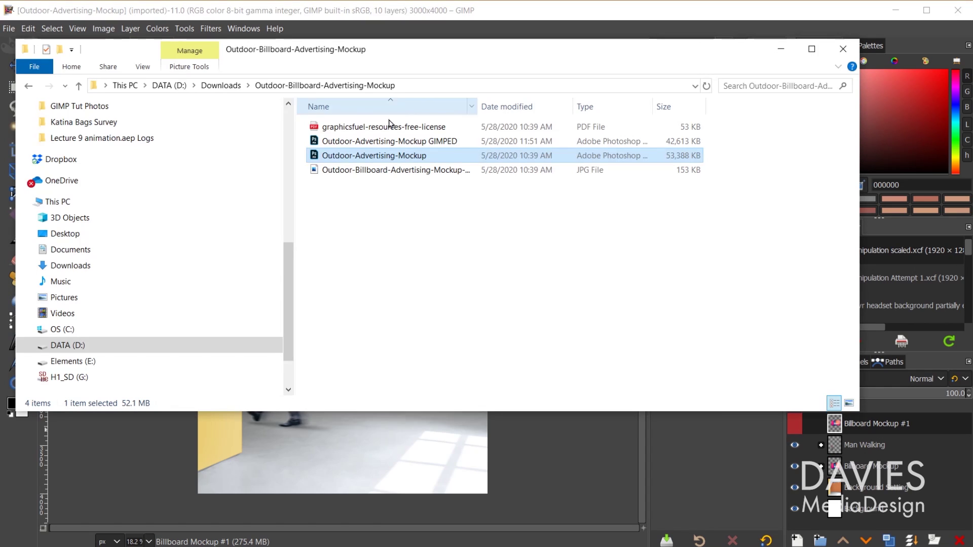
right_click(390, 156)
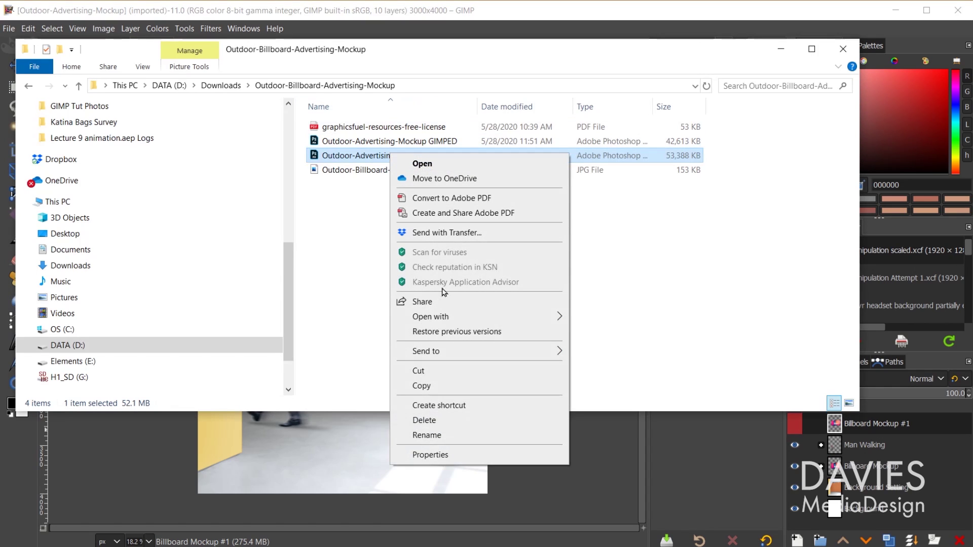
mouse_move(446, 317)
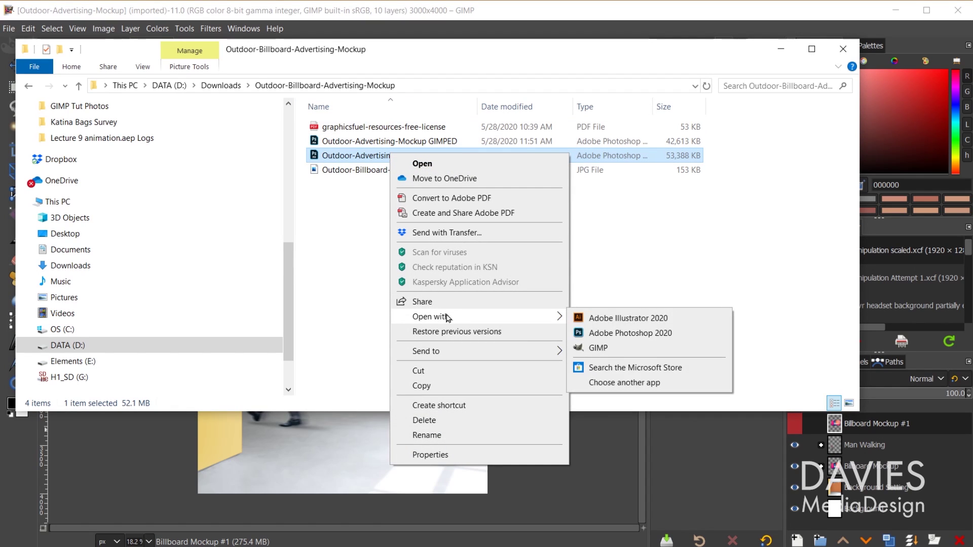
left_click(643, 333)
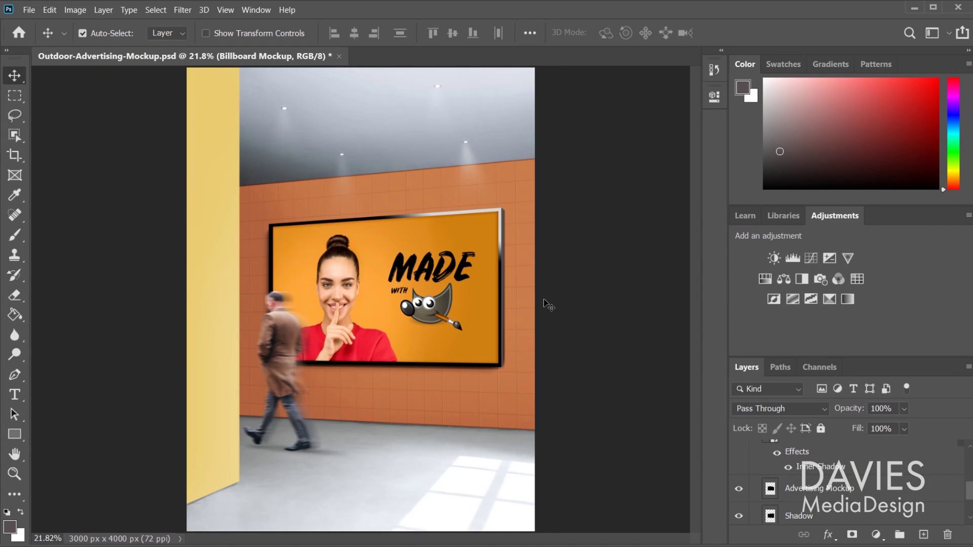
- Collapse the Man Walking group, inspect the contents of the top Billboard Mockup smart object, and close its document
scroll(970, 454, "up", 3)
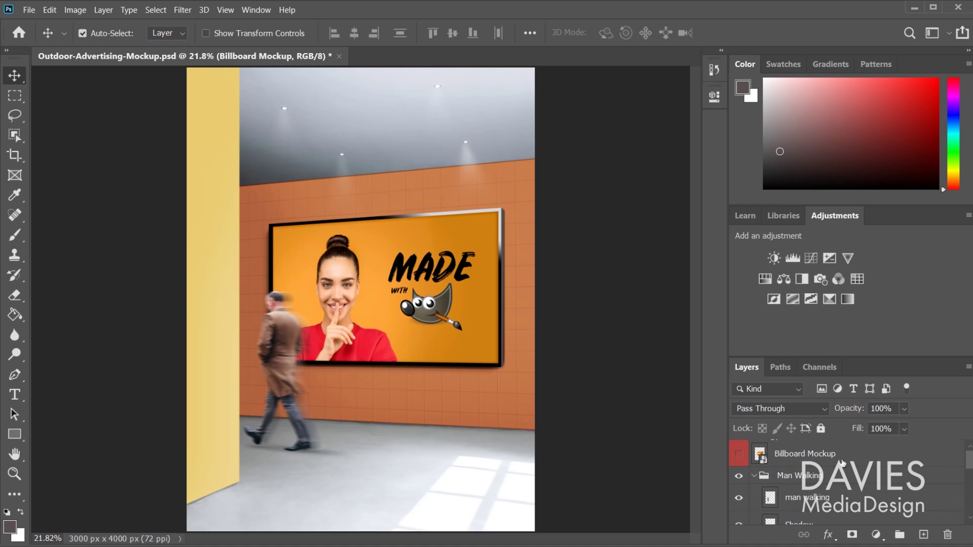
left_click(754, 477)
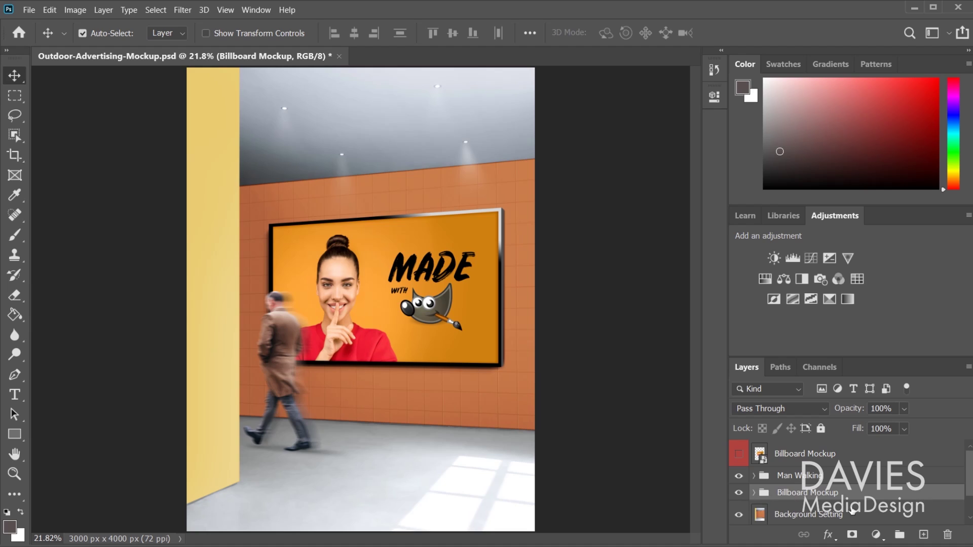
left_click(810, 458)
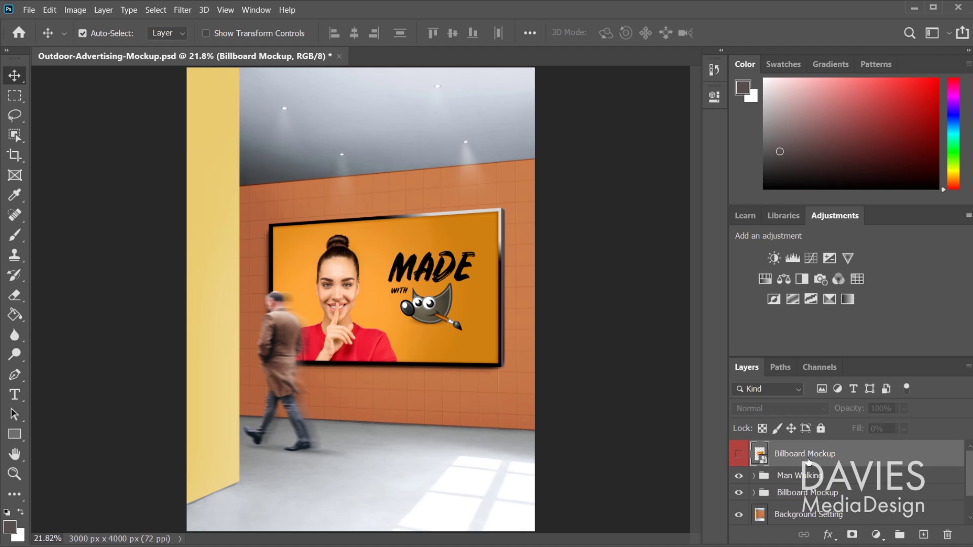
double_click(758, 456)
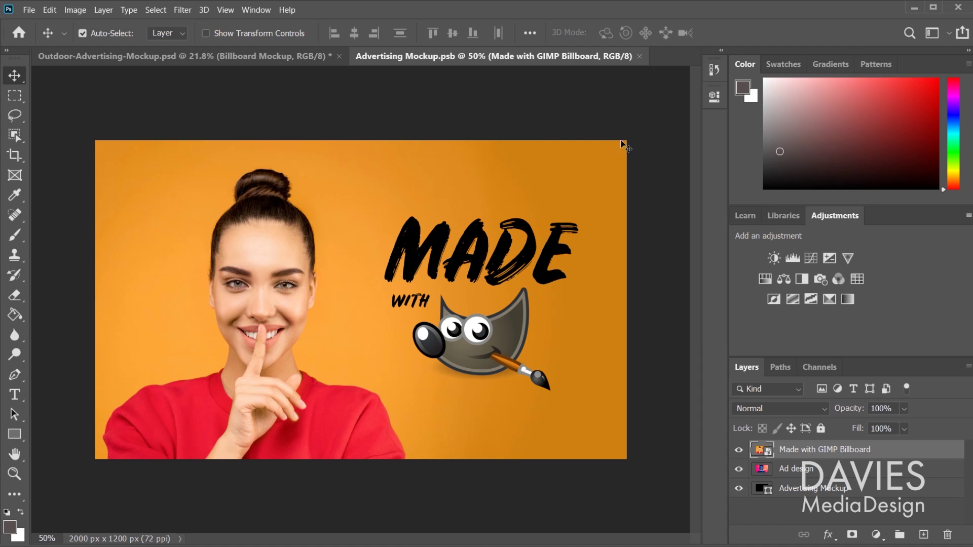
left_click(639, 57)
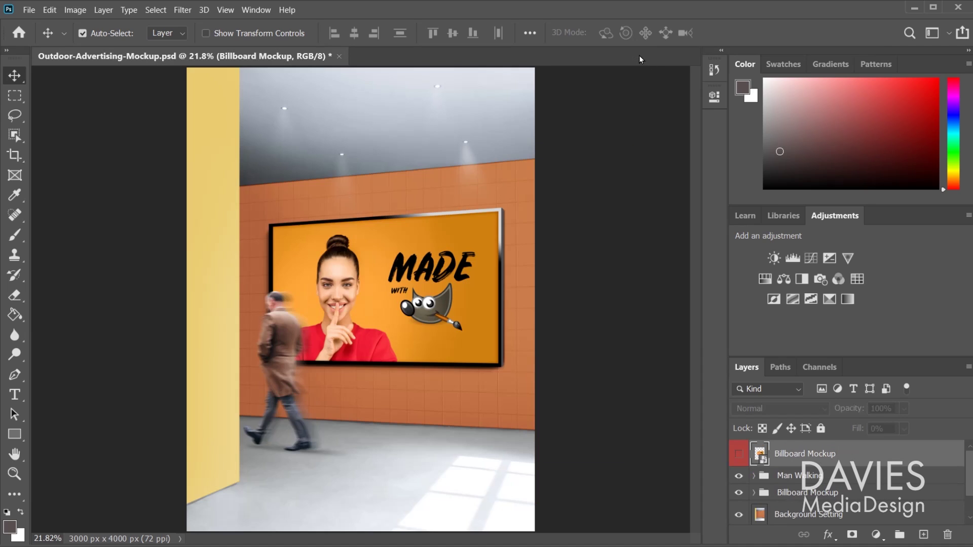
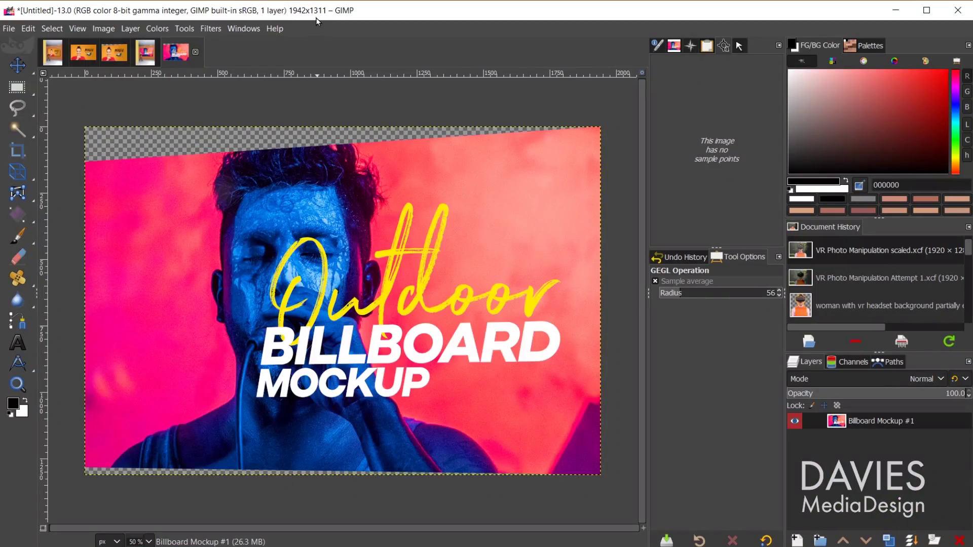
- Add the Made with GIMP Billboard artwork as a new layer above Billboard Mockup #1 in the untitled 1942x1311 image
left_click(88, 55)
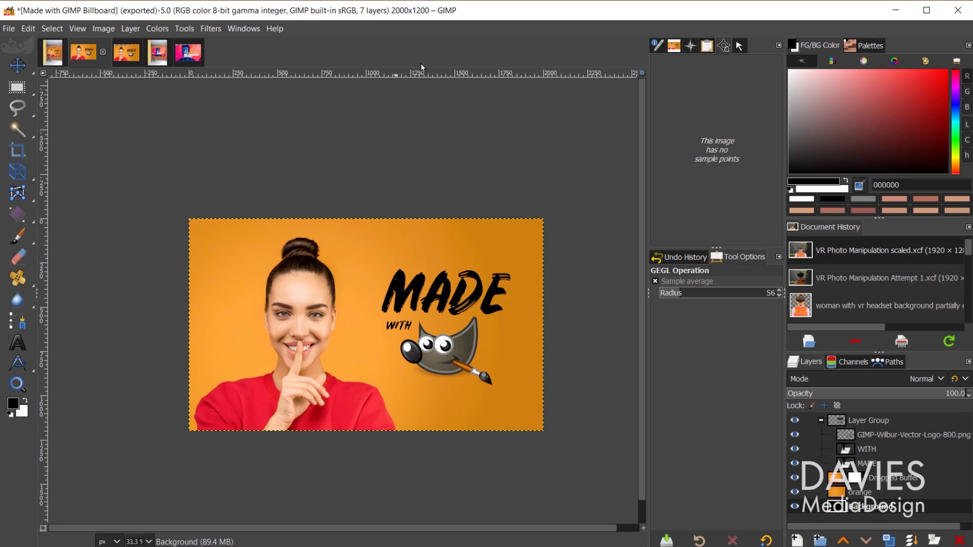
left_click_drag(87, 58, 346, 270)
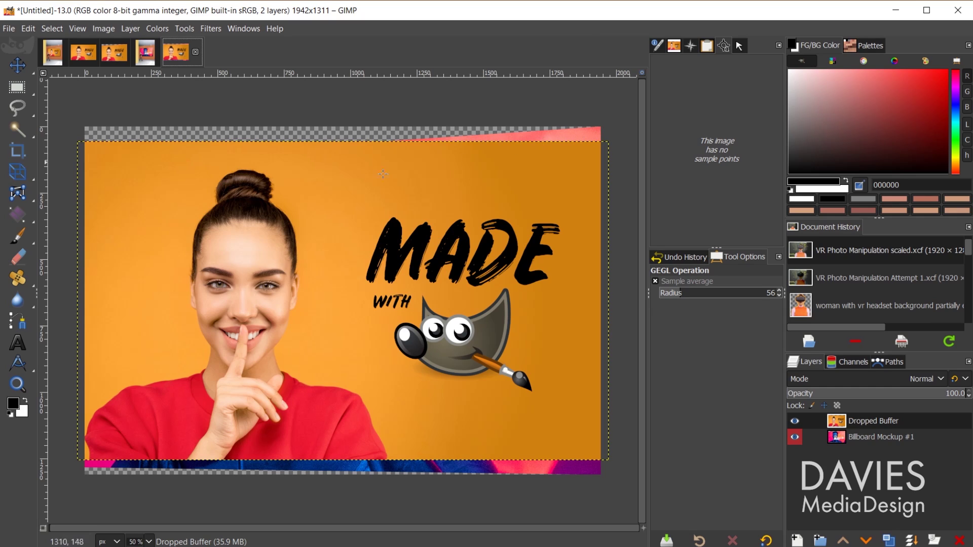
- Start a Perspective transform on the artwork layer with 51.8 preview opacity and fit its upper-left corner to the mockup design's corner
mouse_move(21, 173)
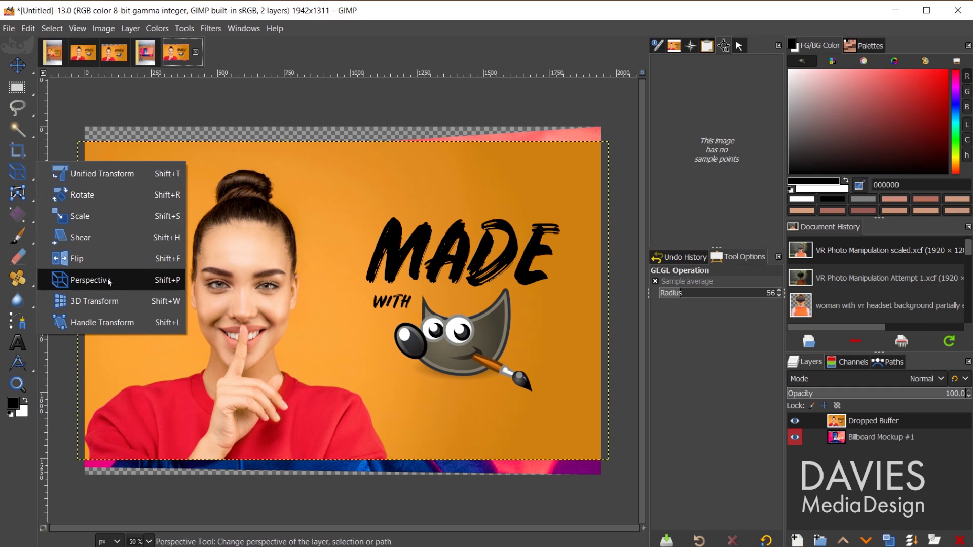
left_click(159, 280)
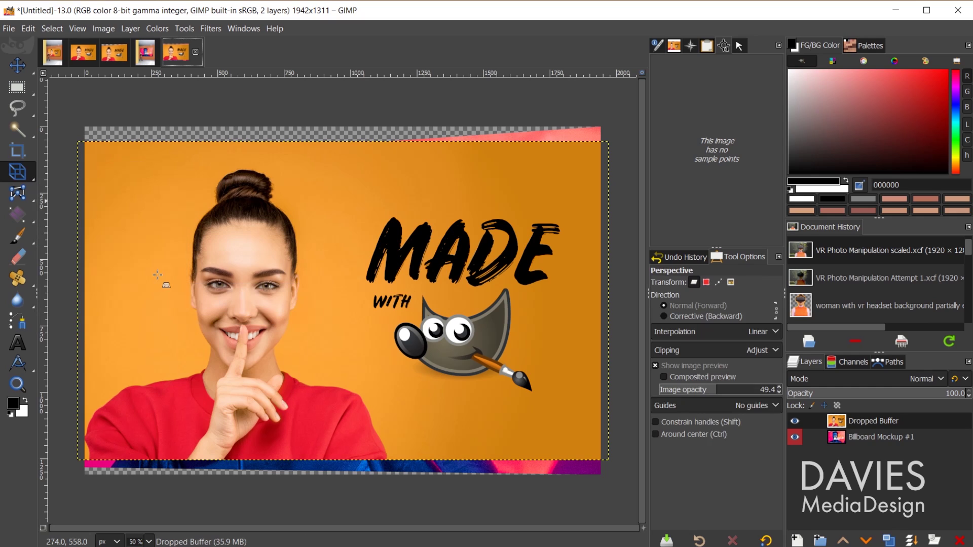
left_click(313, 233)
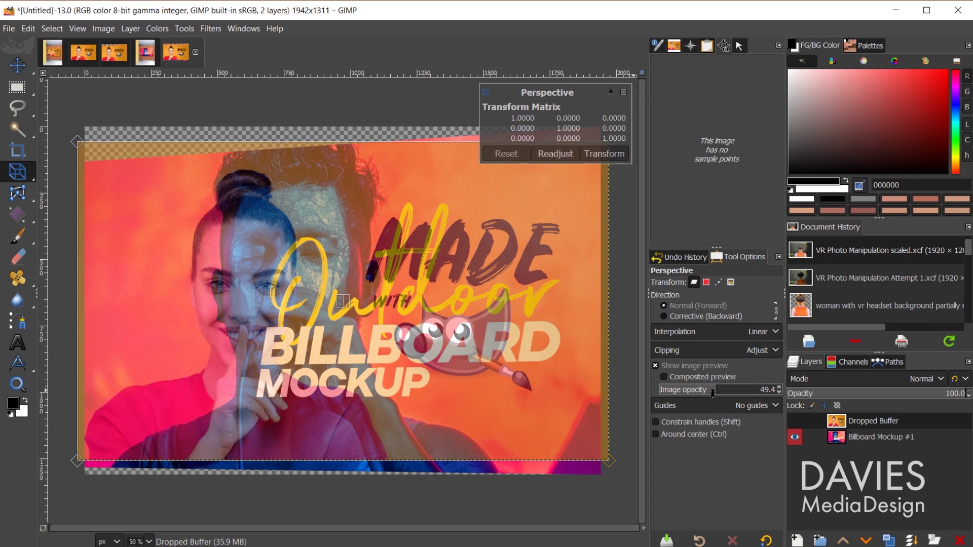
mouse_move(715, 390)
left_mouse_down()
mouse_move(789, 391)
mouse_move(719, 393)
left_mouse_up()
scroll(68, 156, "up", 4)
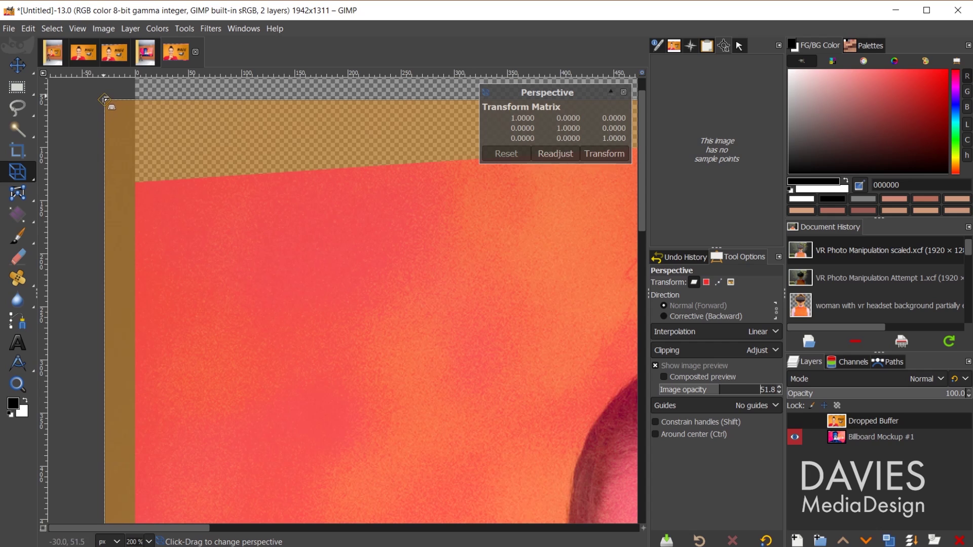
left_click_drag(105, 100, 134, 181)
- Fit the artwork's lower-left and lower-right perspective corners to the matching corners of the Billboard Mockup #1 design
scroll(187, 311, "down", 8)
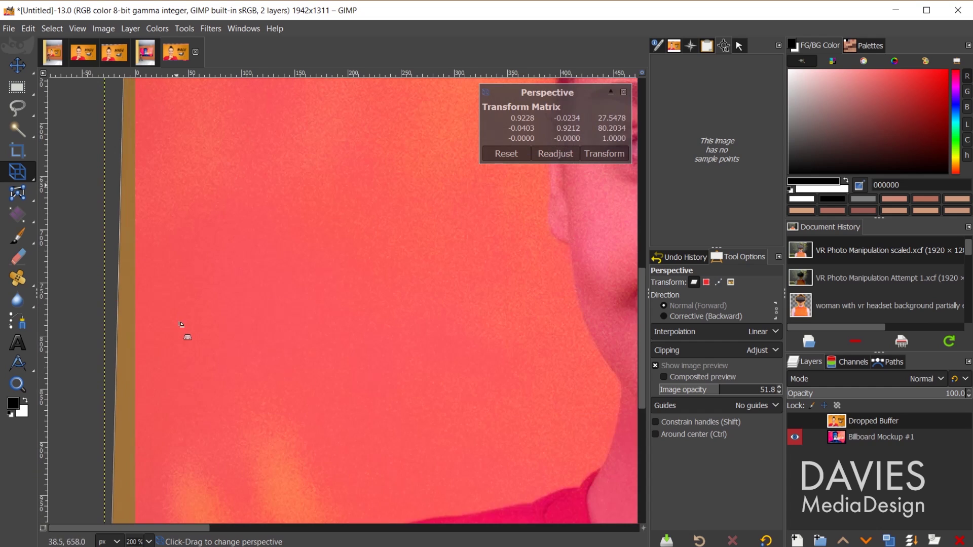
scroll(172, 349, "down", 10)
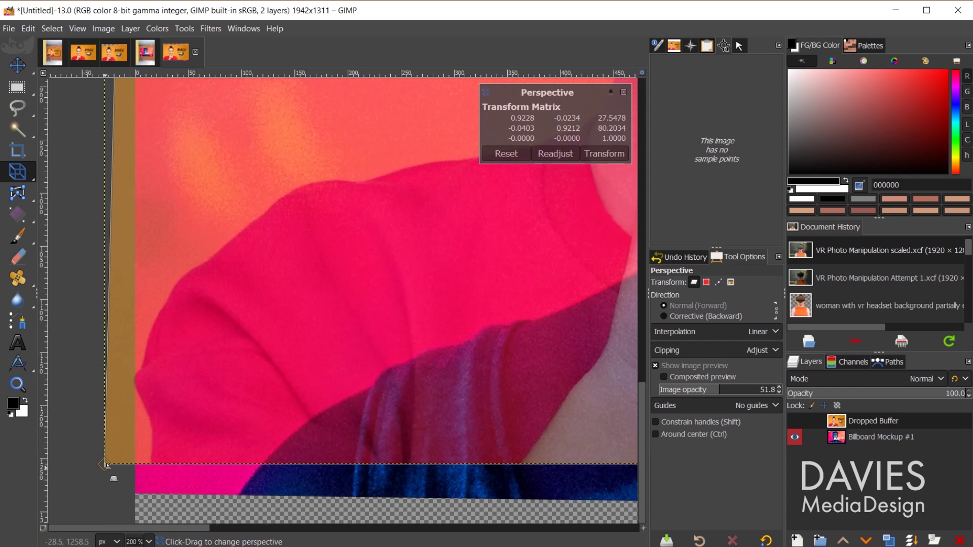
left_click_drag(135, 479, 134, 490)
scroll(440, 430, "down", 2)
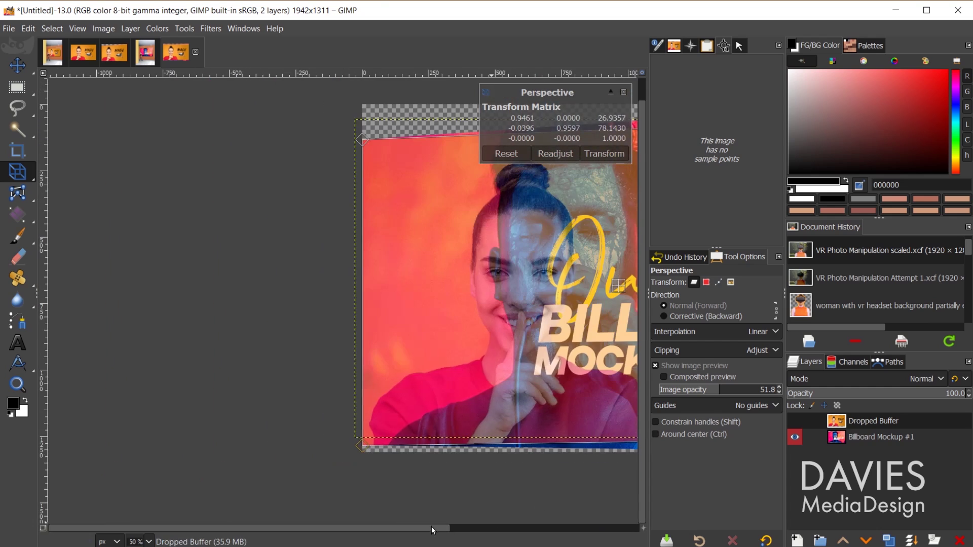
scroll(600, 444, "up", 4)
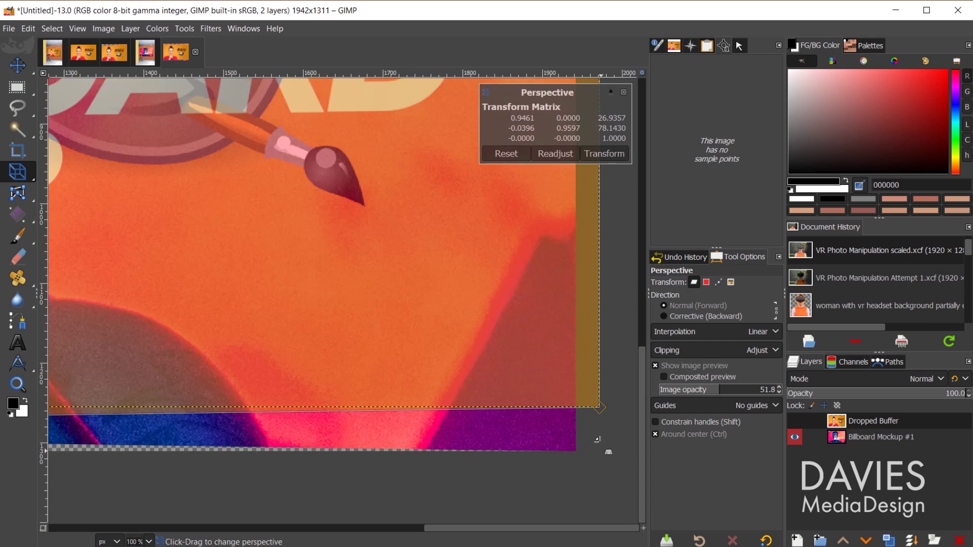
scroll(593, 409, "up", 1)
left_click_drag(593, 410, 554, 472)
- Detach the Perspective dialog from the canvas and fit the artwork's upper-right corner to the mockup design's upper-right corner
scroll(530, 97, "down", 3)
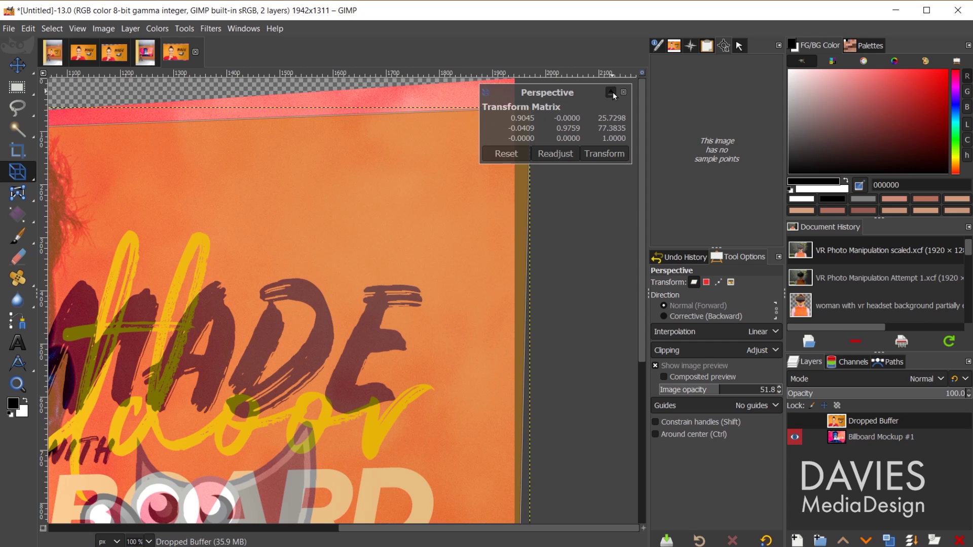
left_click(611, 92)
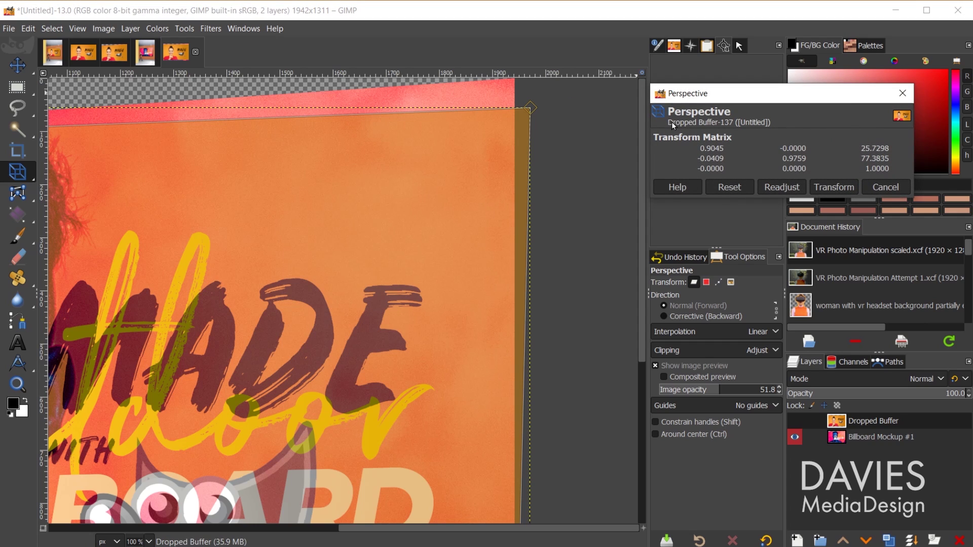
mouse_move(715, 97)
left_mouse_down()
mouse_move(791, 106)
mouse_move(716, 87)
mouse_move(728, 90)
left_mouse_up()
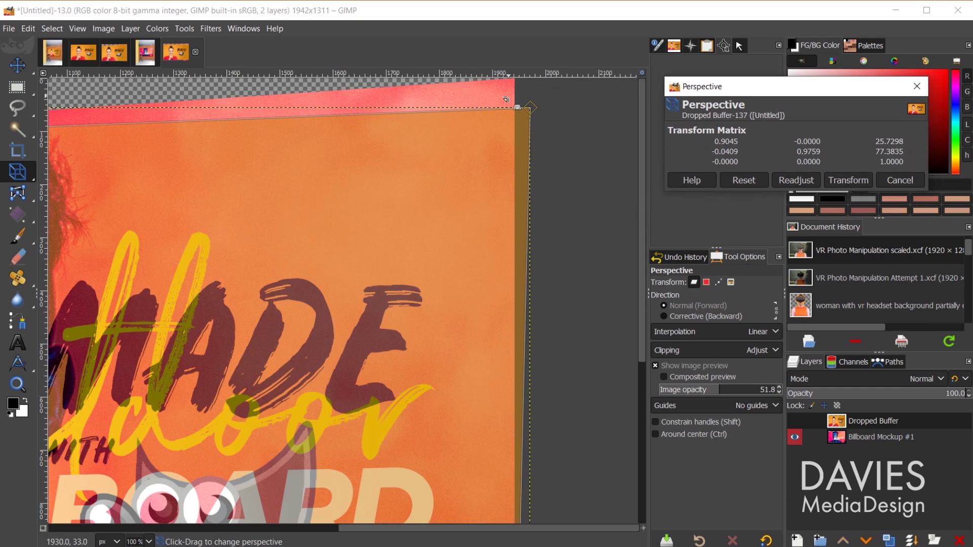
scroll(503, 91, "up", 3)
scroll(573, 162, "up", 1)
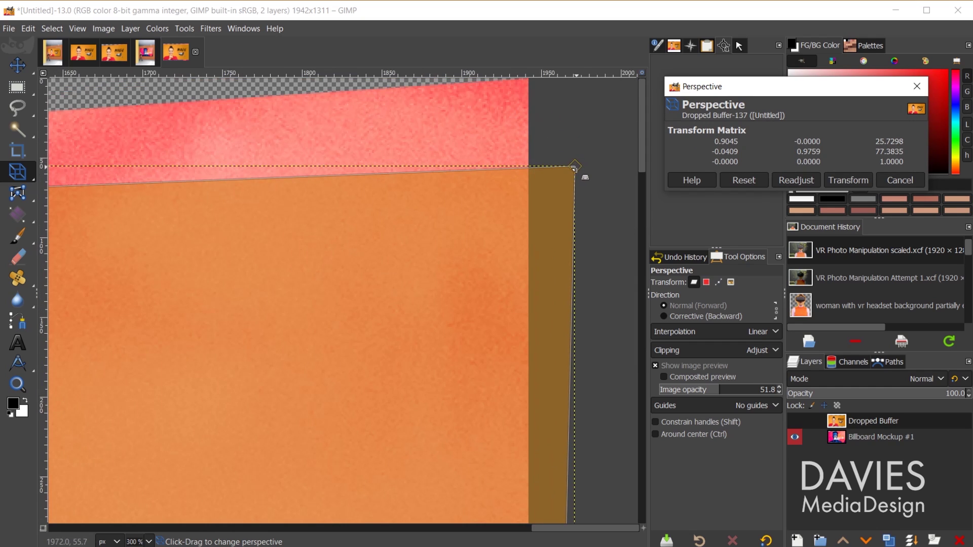
left_click_drag(584, 176, 529, 83)
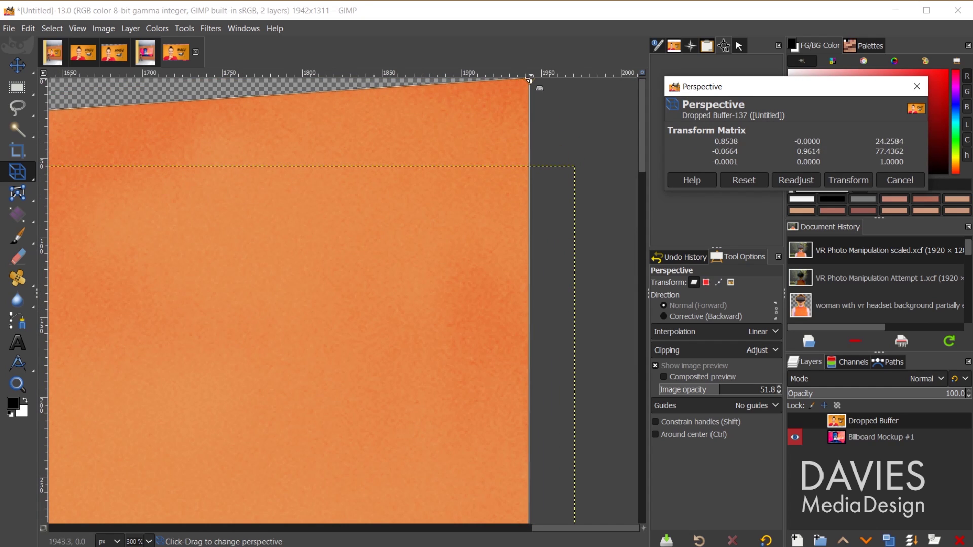
- Check the artwork's fit with the preview opacity at 100 and 41.4, and apply the perspective transform
scroll(334, 354, "down", 4)
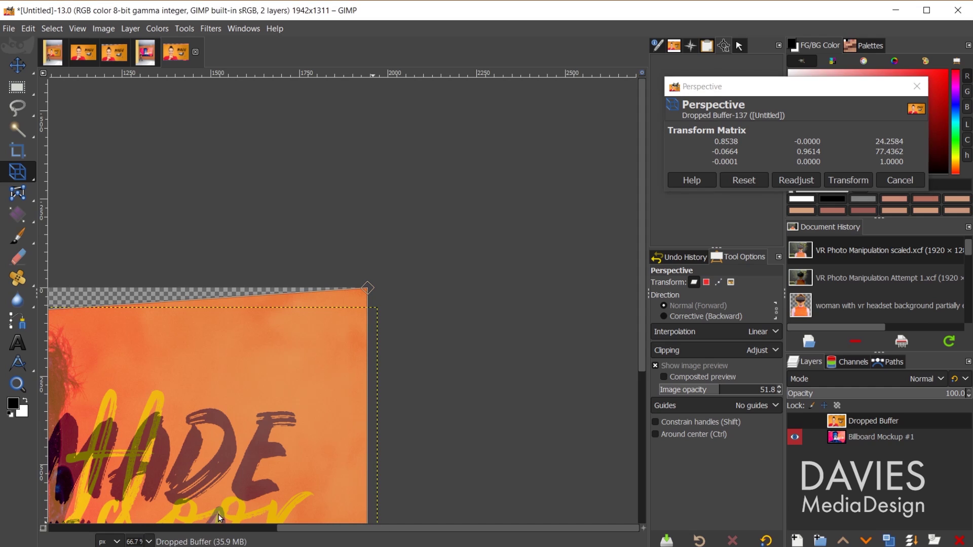
scroll(260, 455, "down", 2)
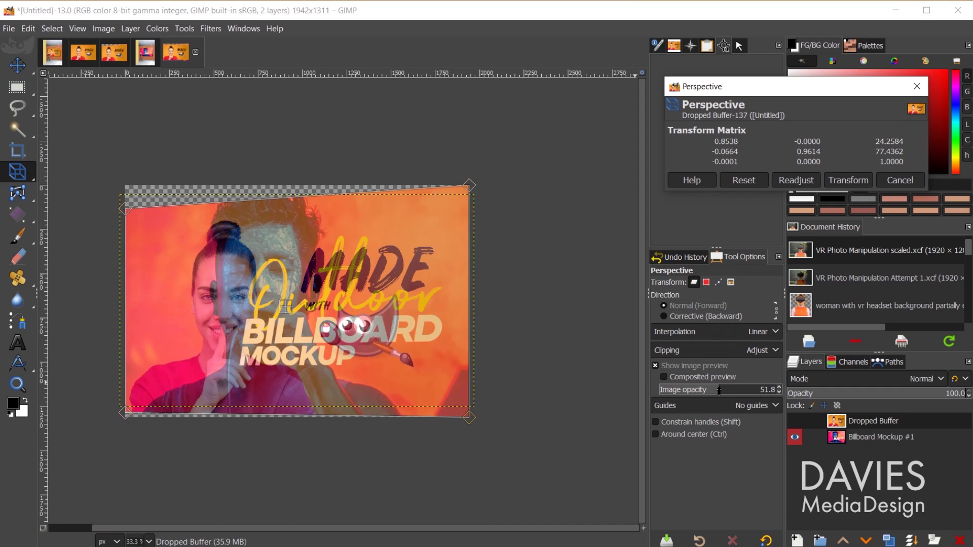
left_click_drag(719, 389, 845, 396)
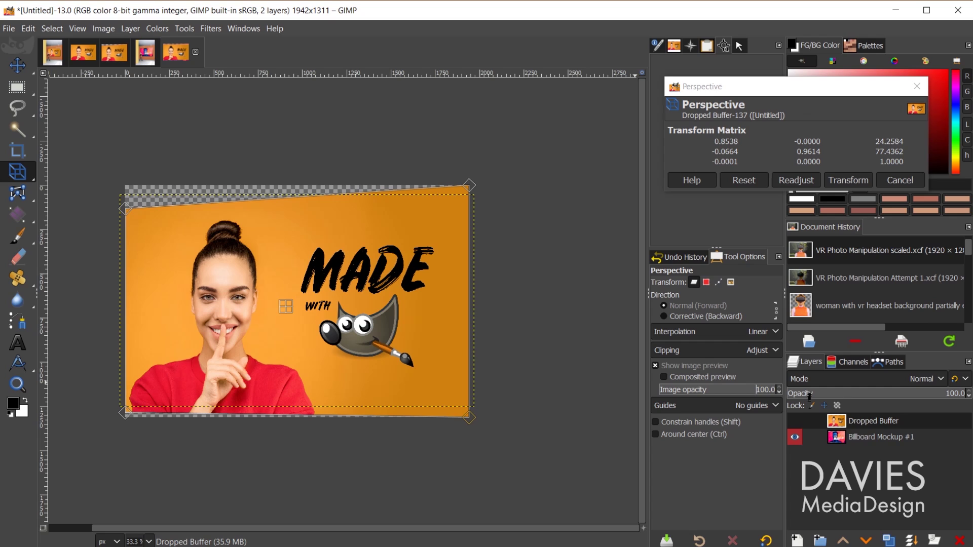
left_click_drag(750, 390, 708, 390)
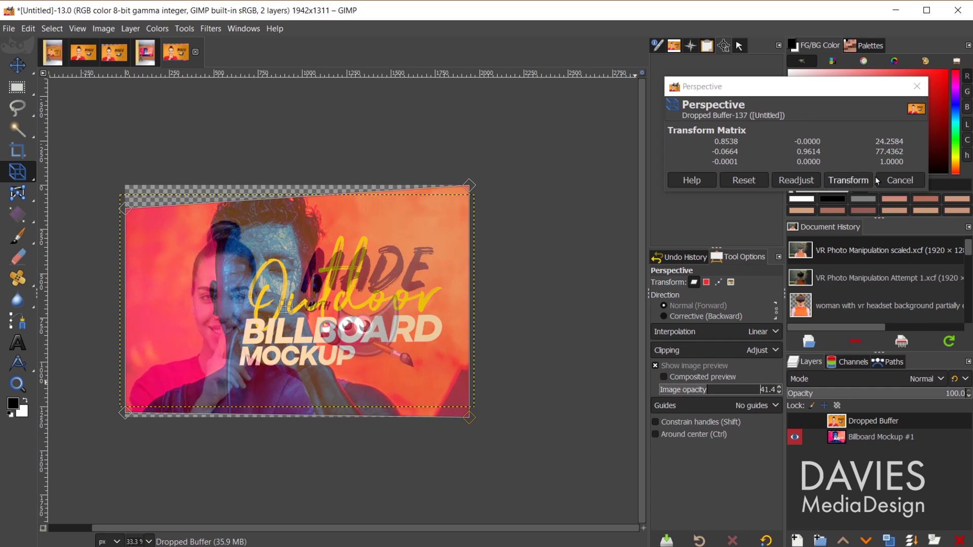
left_click(868, 180)
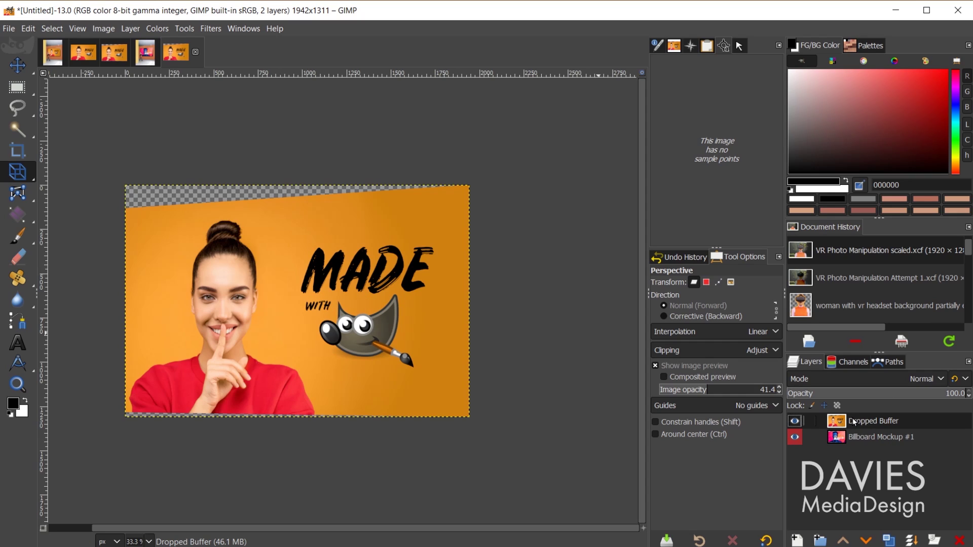
- Copy the transformed artwork layer and return to the Outdoor-Advertising-Mockup image
key("ctrl+c")
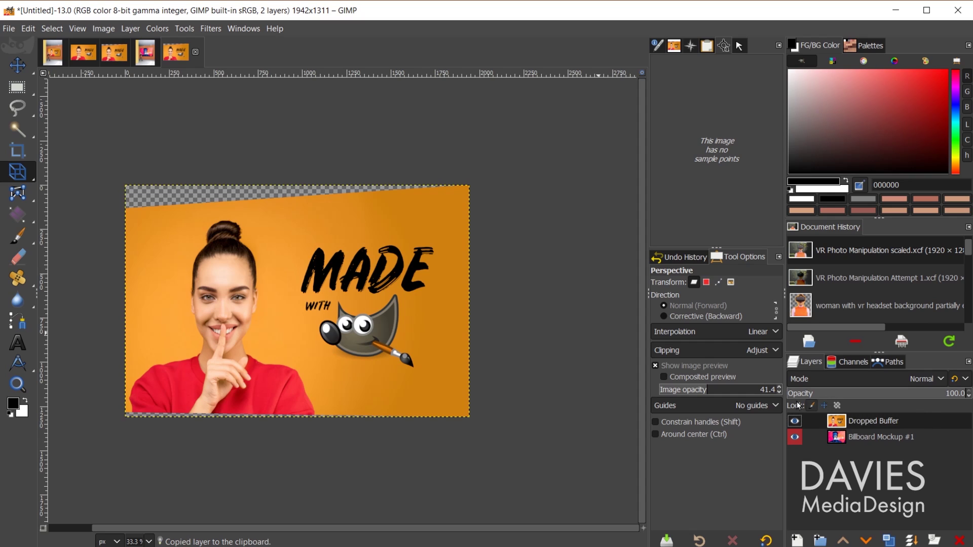
left_click(148, 53)
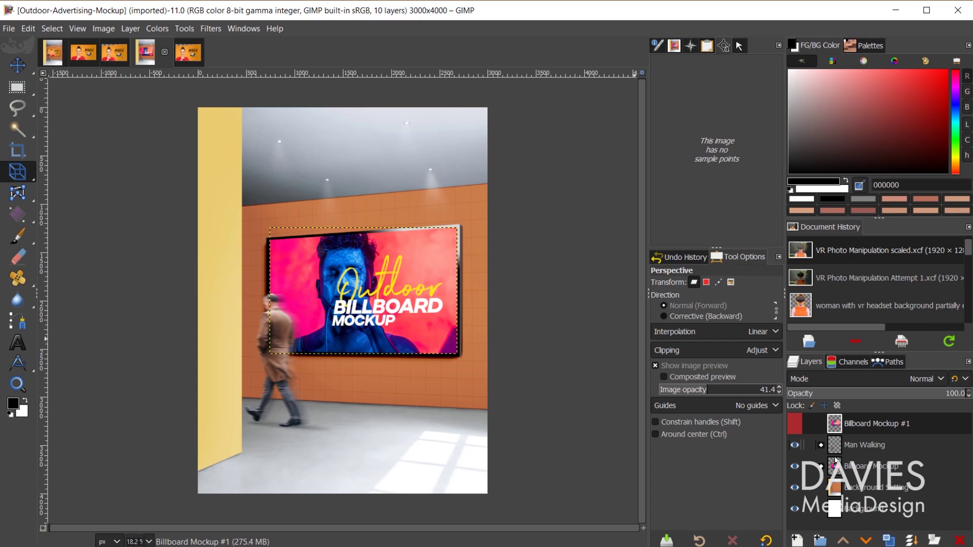
- Toggle the visibility of Man Walking, Billboard Mockup, Background Setting and the bottom background layer off and on to examine what each contains
left_click(795, 445)
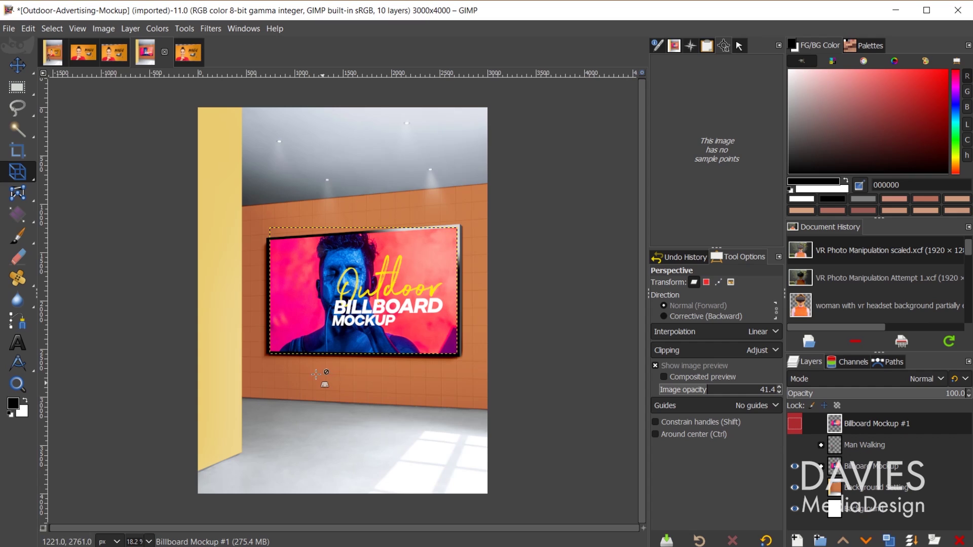
left_click(794, 445)
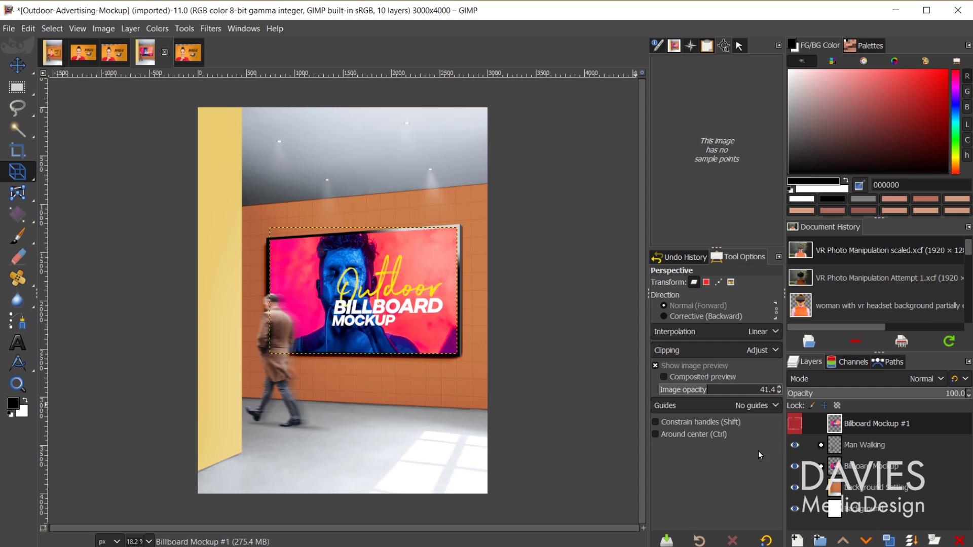
left_click(794, 467)
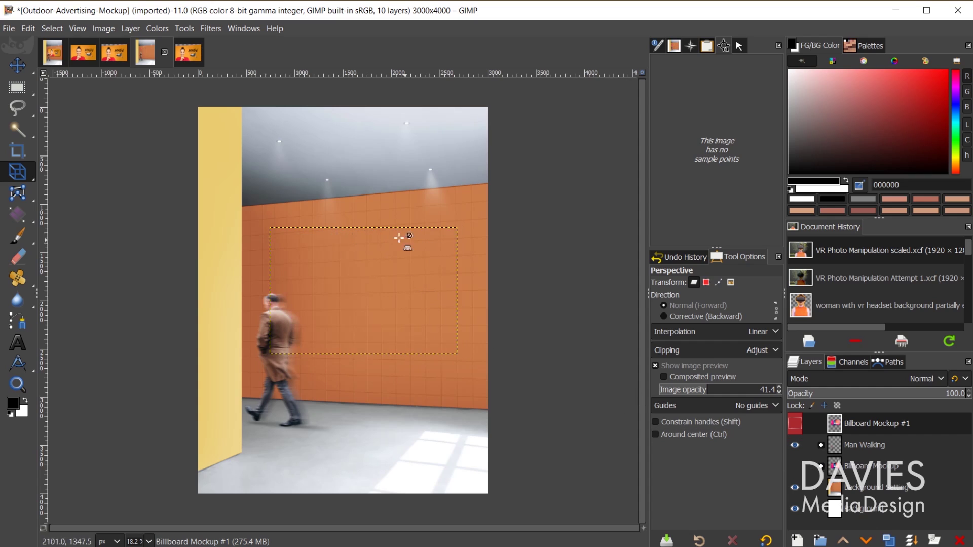
left_click(794, 466)
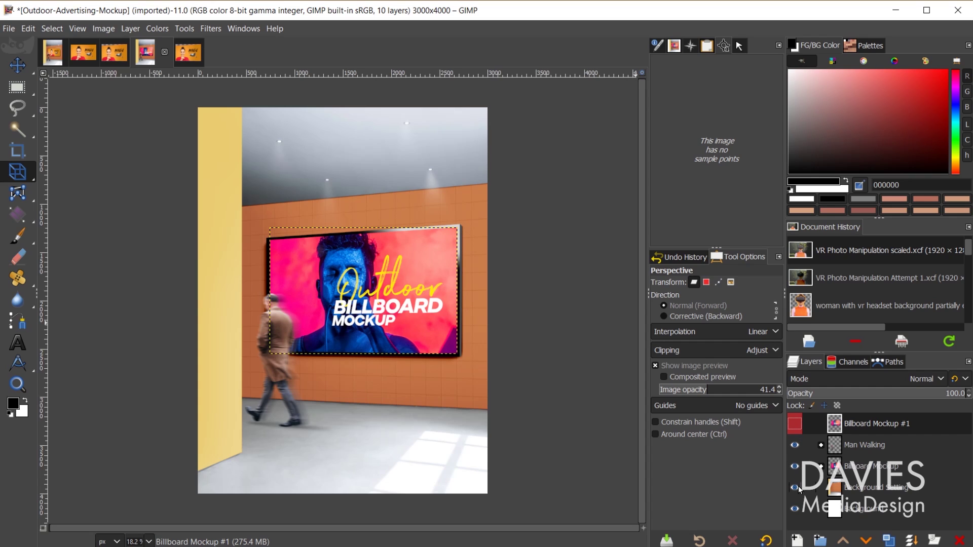
left_click(794, 487)
left_click(794, 487)
left_click(794, 511)
left_click(794, 510)
- Expand the Billboard Mockup group and select the outline of the Advertising Mockup #1 layer with Alpha to Selection
left_click(837, 468)
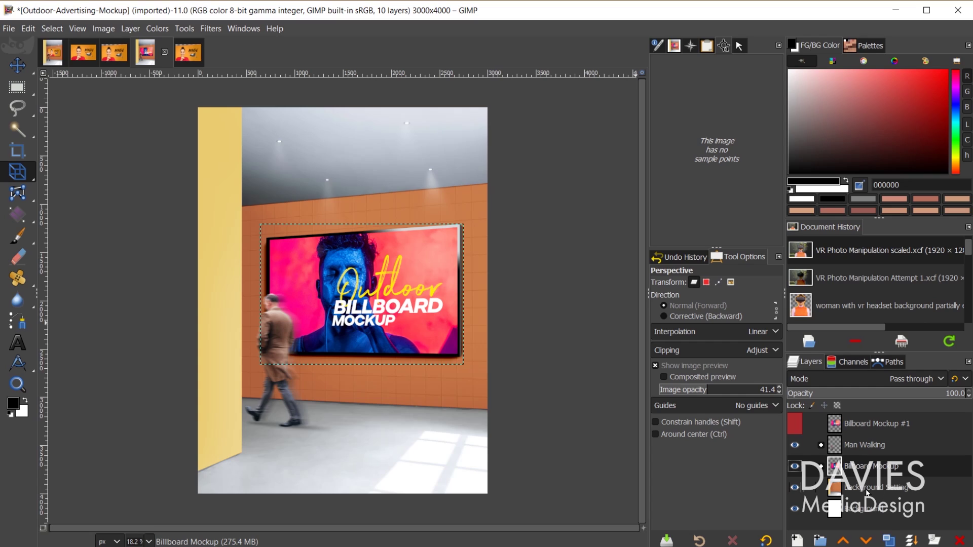
left_click(821, 466)
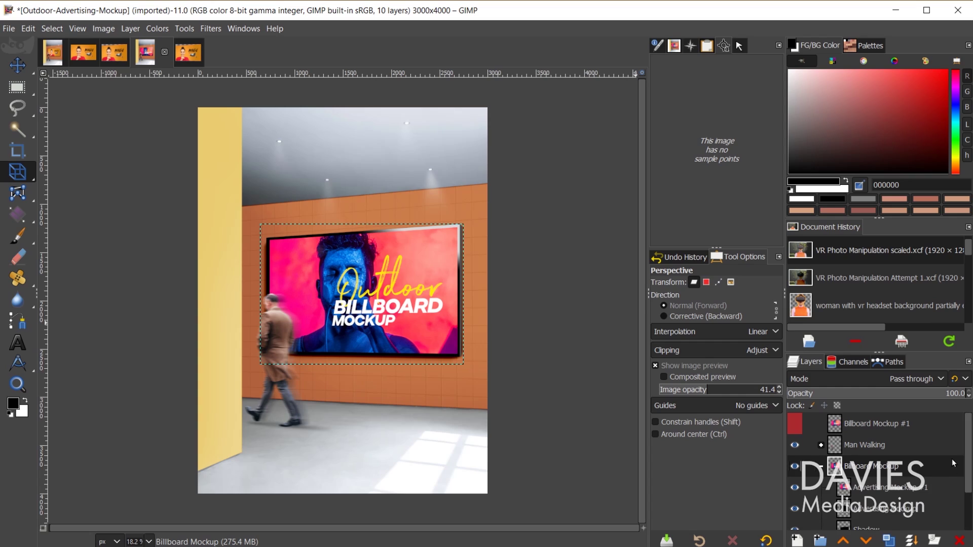
left_click_drag(970, 443, 968, 458)
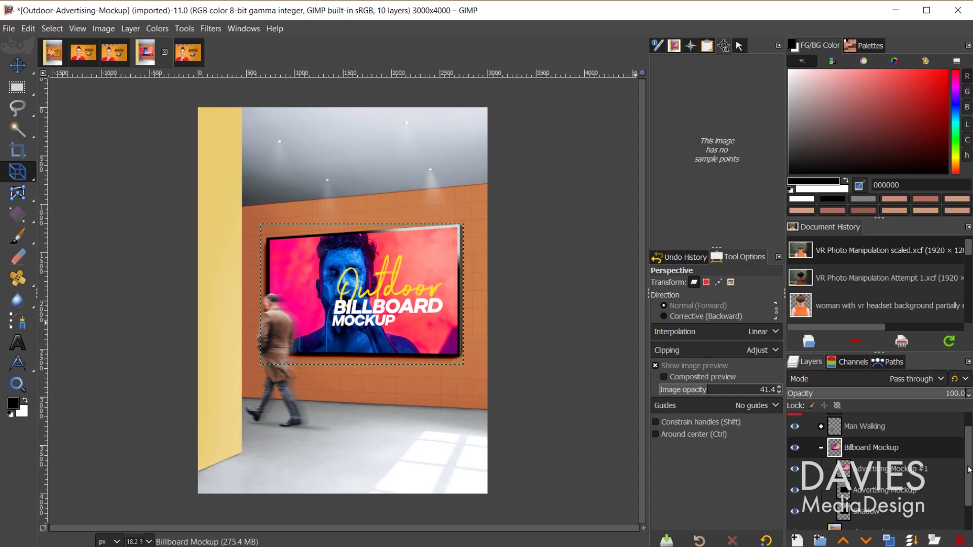
scroll(885, 430, "up", 1)
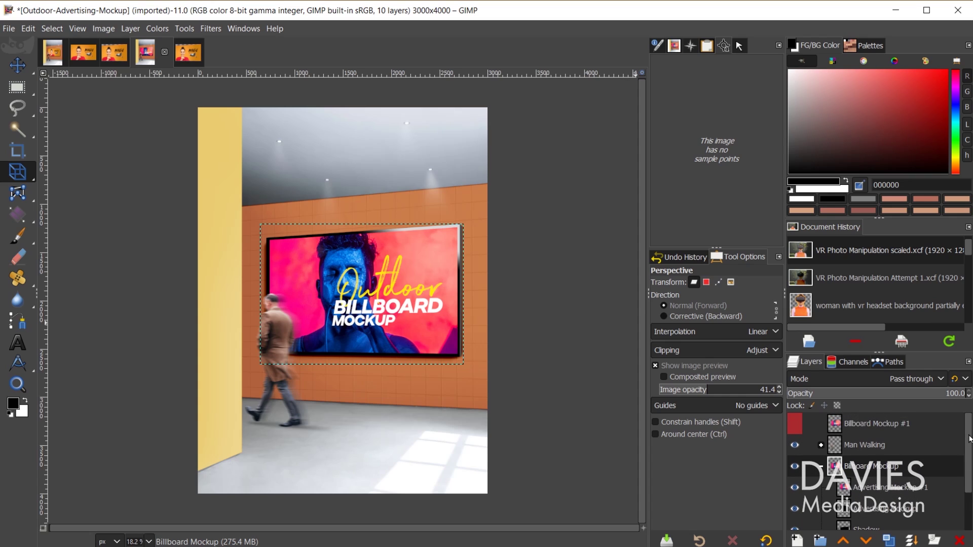
left_click_drag(968, 439, 969, 460)
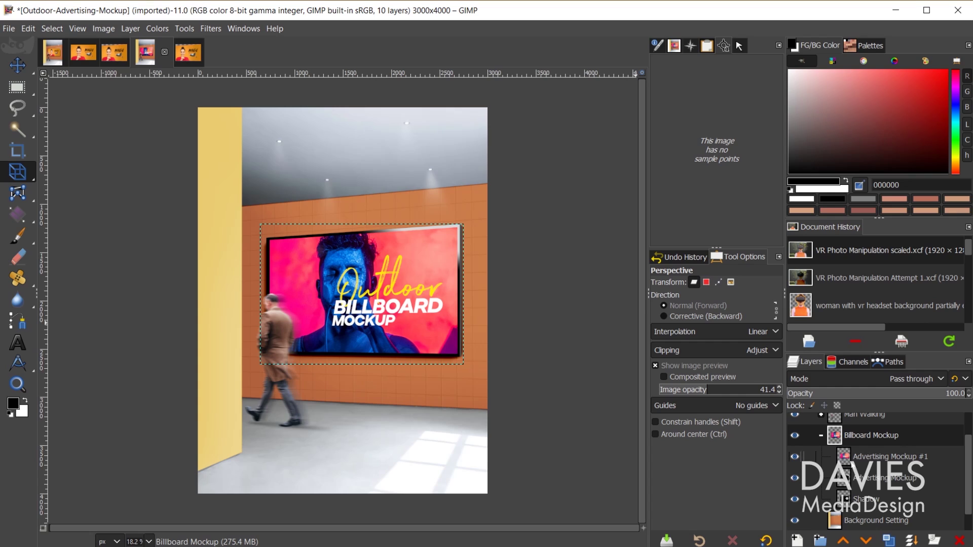
left_click(847, 457)
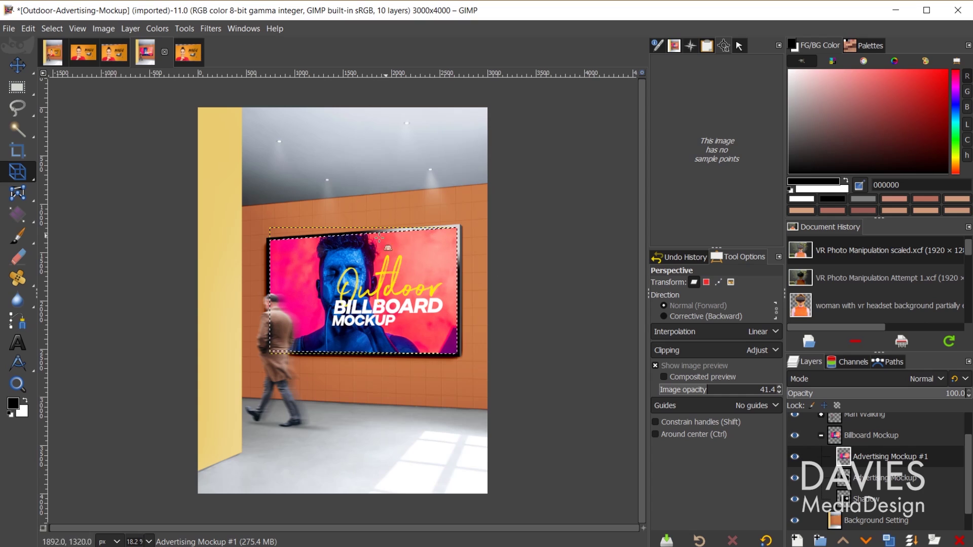
left_click(464, 229)
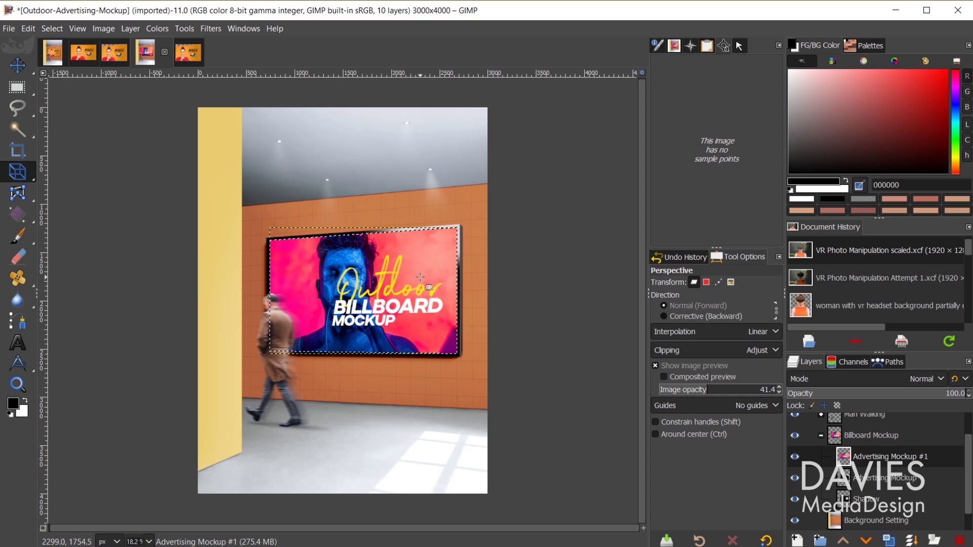
- Paste the copied artwork into the selection and convert the floating selection into a new layer above Advertising Mockup #1
left_click(26, 28)
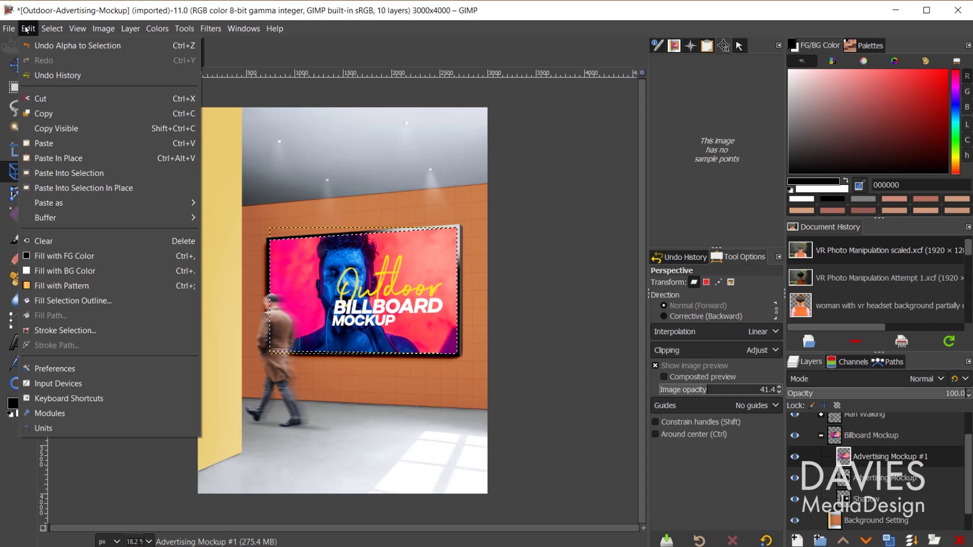
left_click(77, 173)
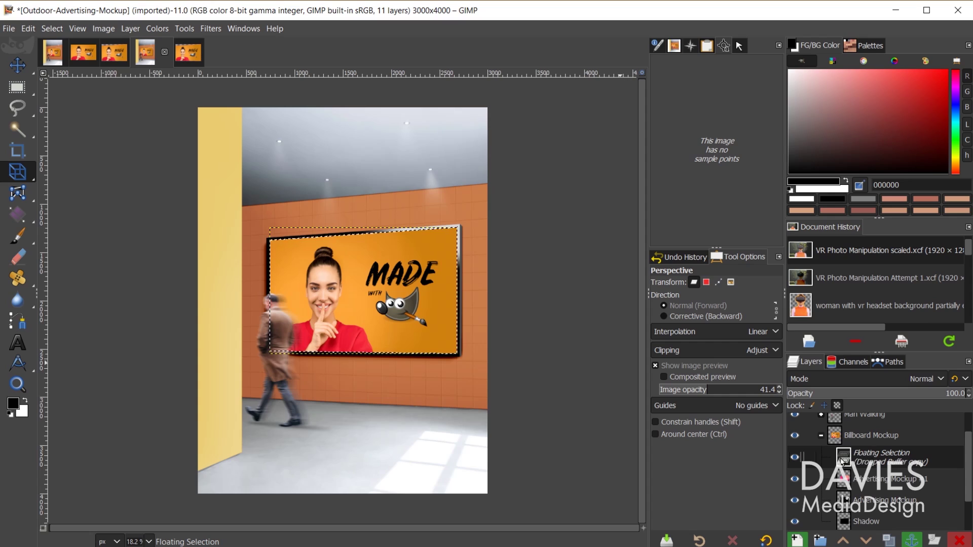
left_click(797, 541)
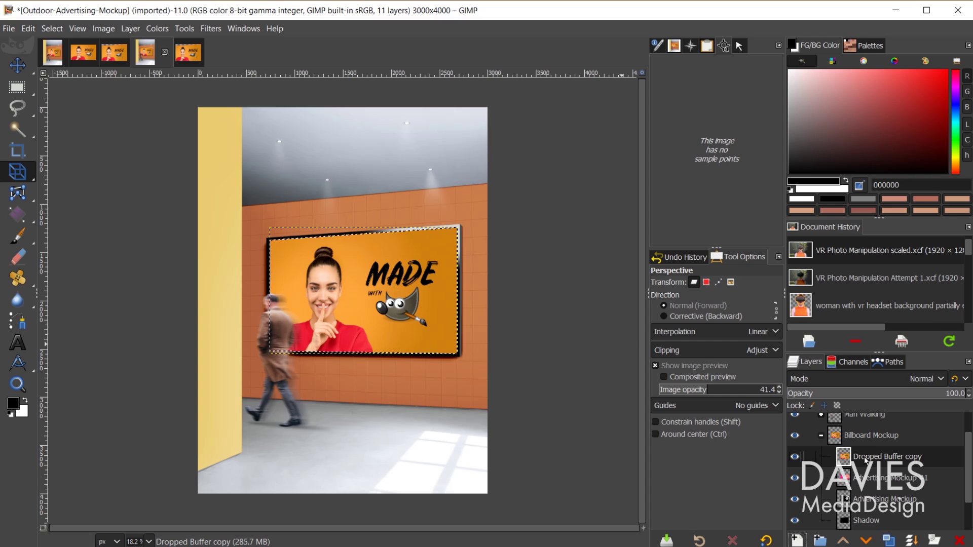
- Rename the pasted artwork layer in the Billboard Mockup group as Main Design
double_click(889, 457)
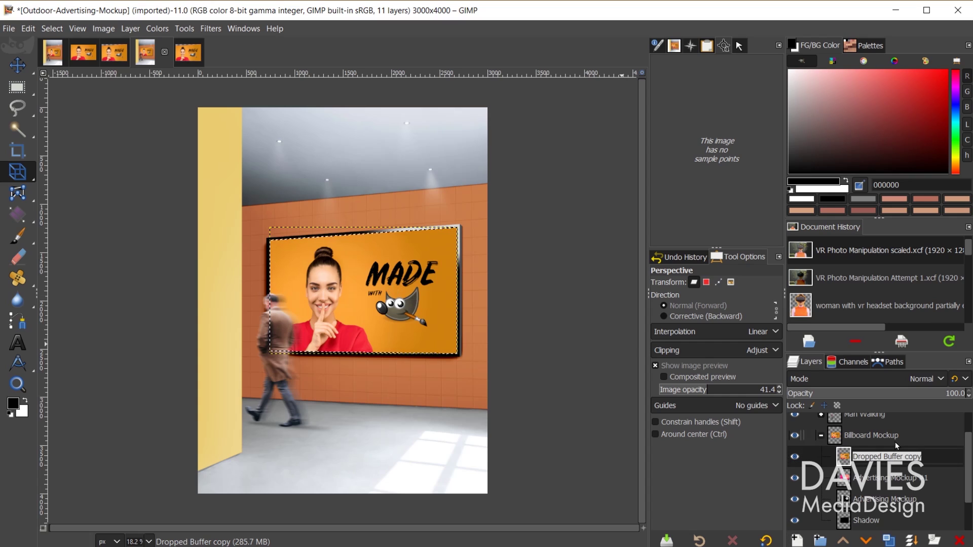
type("Main Des")
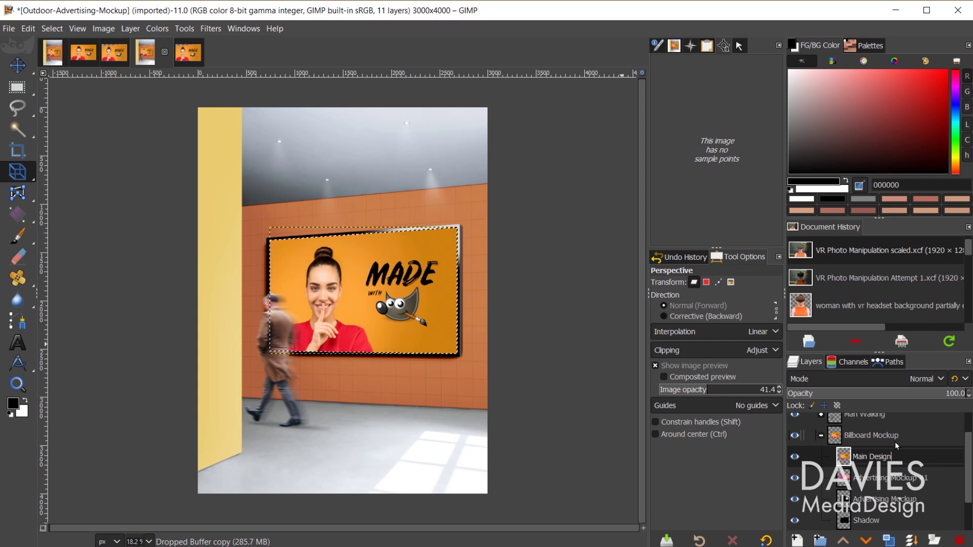
type("ign")
key("Return")
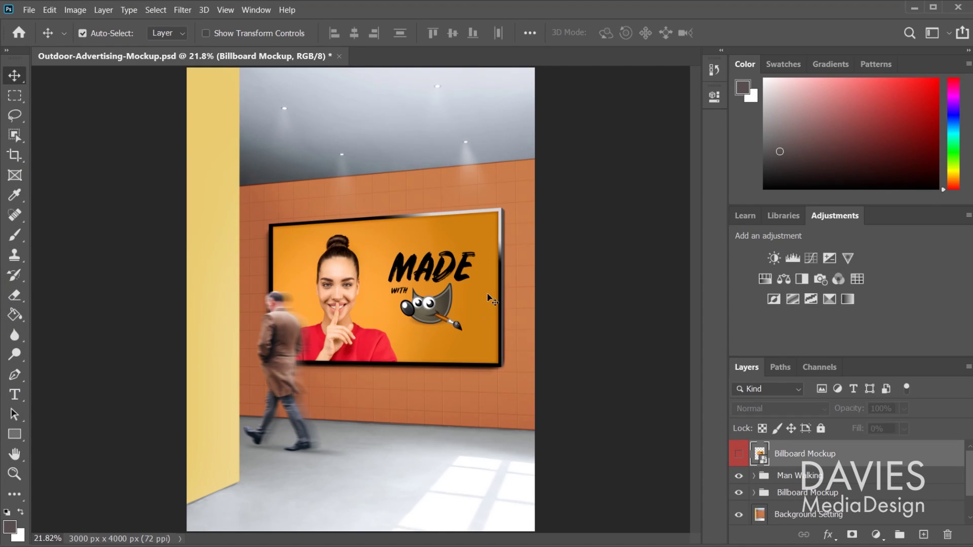
- Switch to Photoshop and examine the shading along the billboard's inner edge and the layers inside the Billboard Mockup group
scroll(499, 294, "up", 5)
scroll(499, 293, "up", 5)
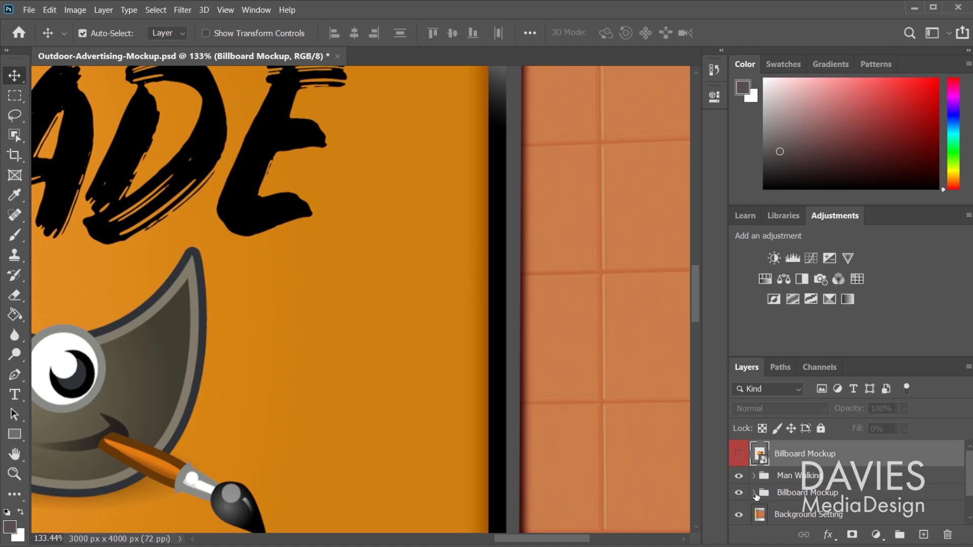
left_click(754, 492)
scroll(792, 485, "down", 3)
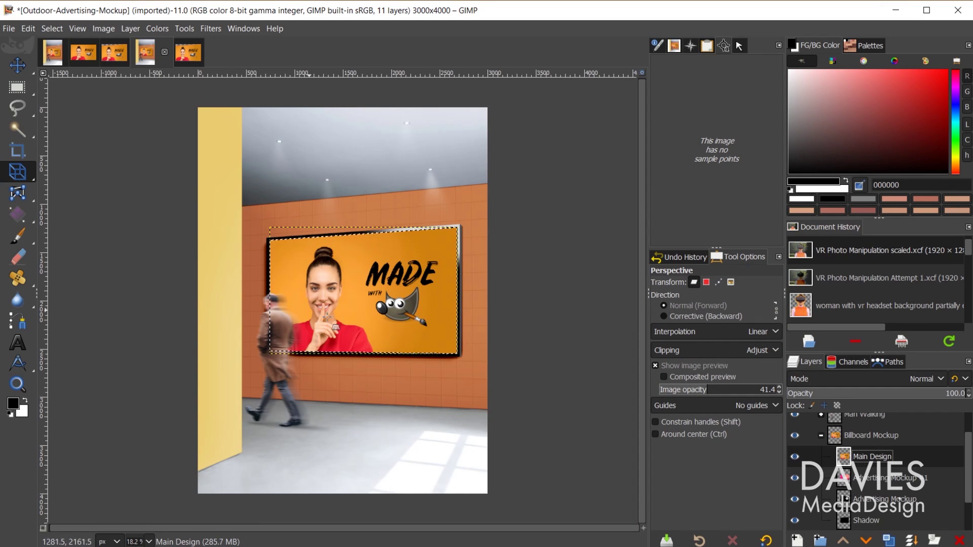
- Add a transparent 3000 x 4000 px layer named Inner Shadow above Main Design in the GIMP mockup image
left_click(797, 540)
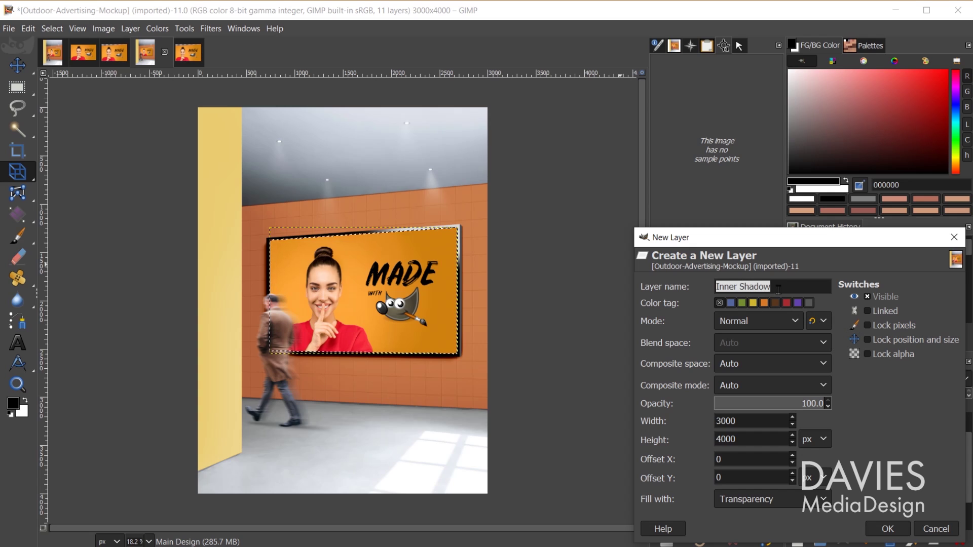
left_click(893, 529)
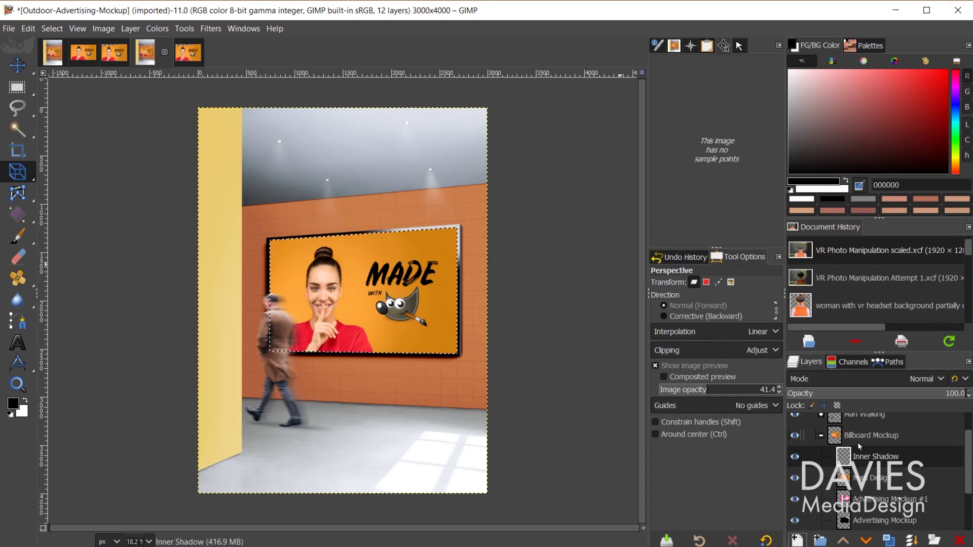
- Convert the billboard selection into a path, deselect everything, and check the path's outline by toggling its visibility
left_click(890, 363)
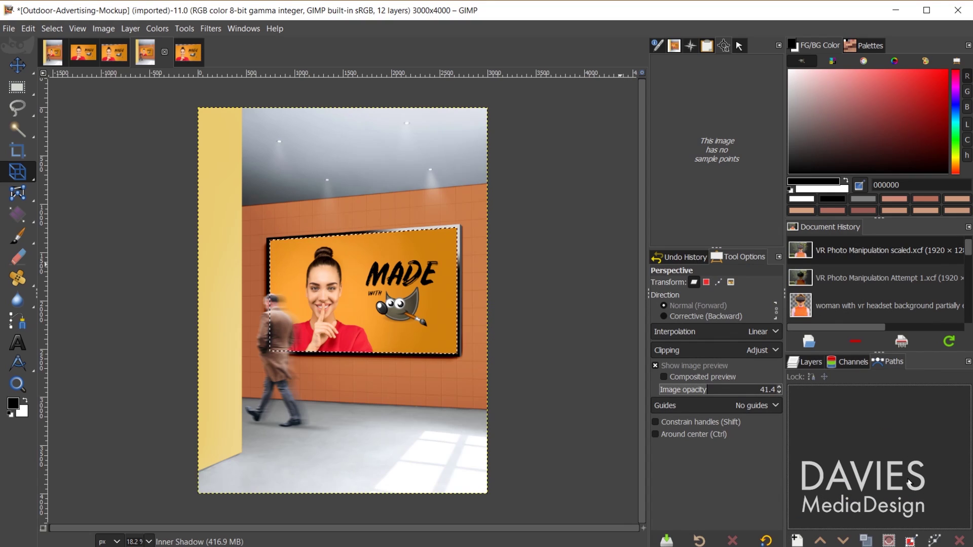
left_click(910, 541)
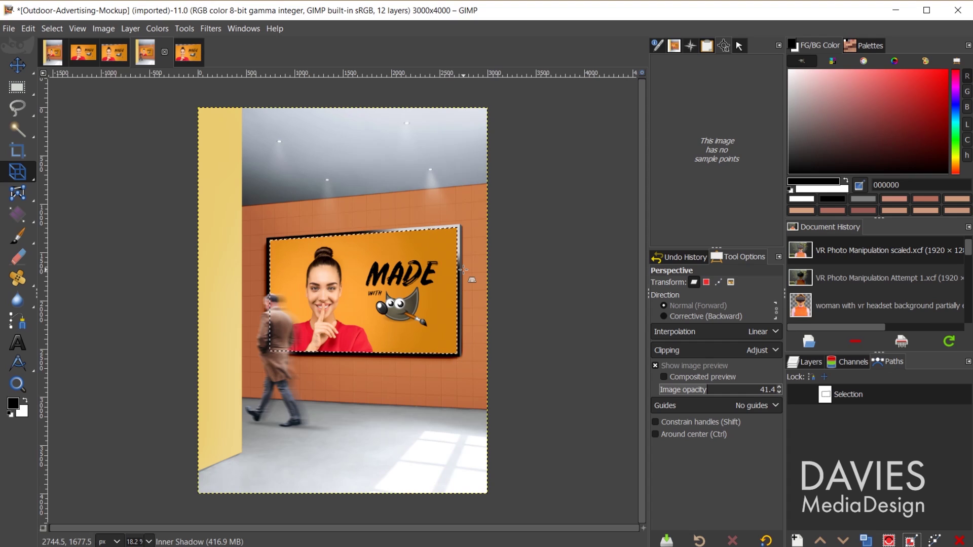
key("shift+ctrl+a")
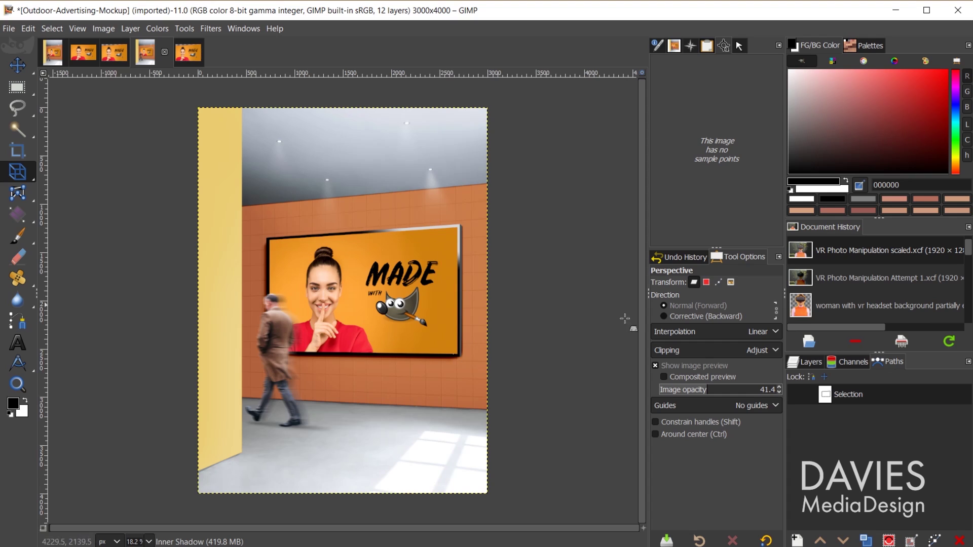
left_click(794, 396)
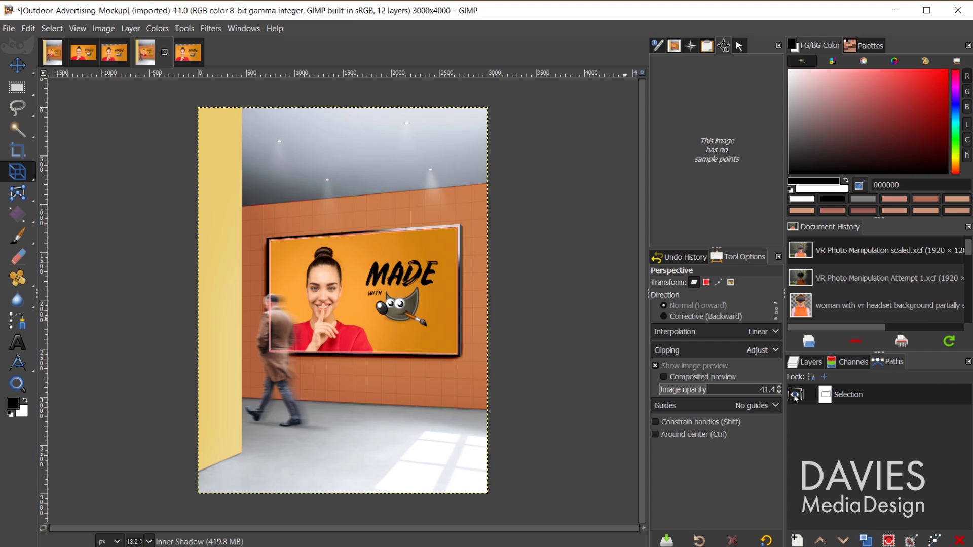
left_click(795, 395)
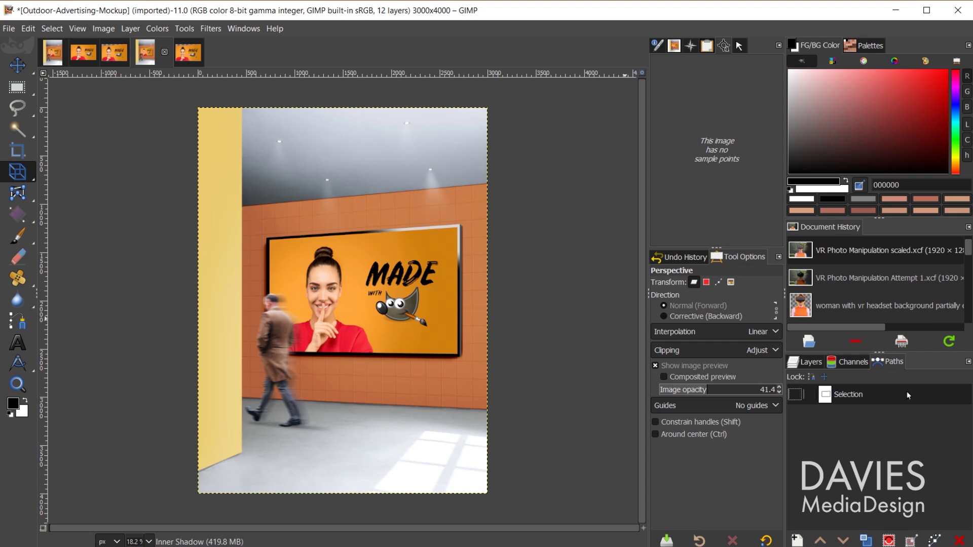
- Stroke the billboard path on the Inner Shadow layer with a solid black 20 px line using the Line dash preset
left_click(934, 539)
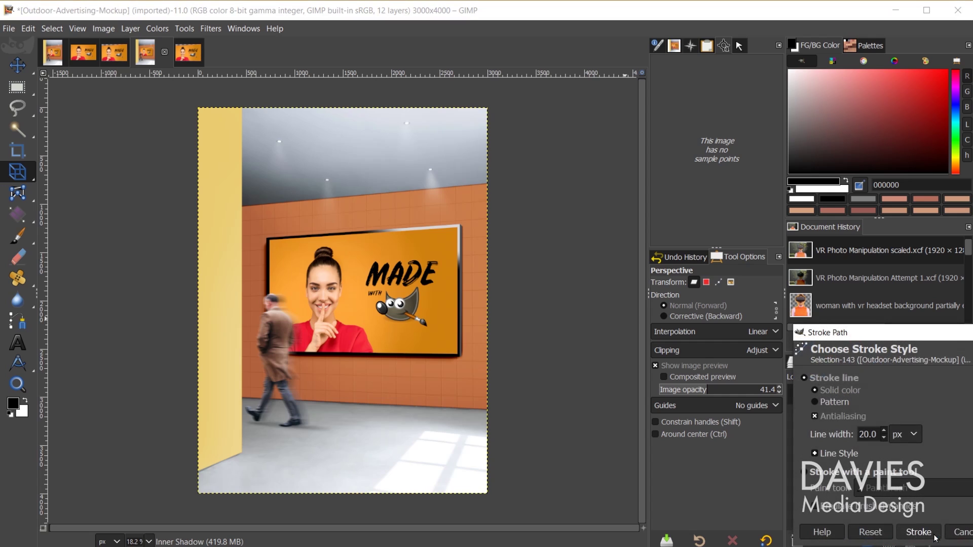
left_click_drag(881, 337, 694, 160)
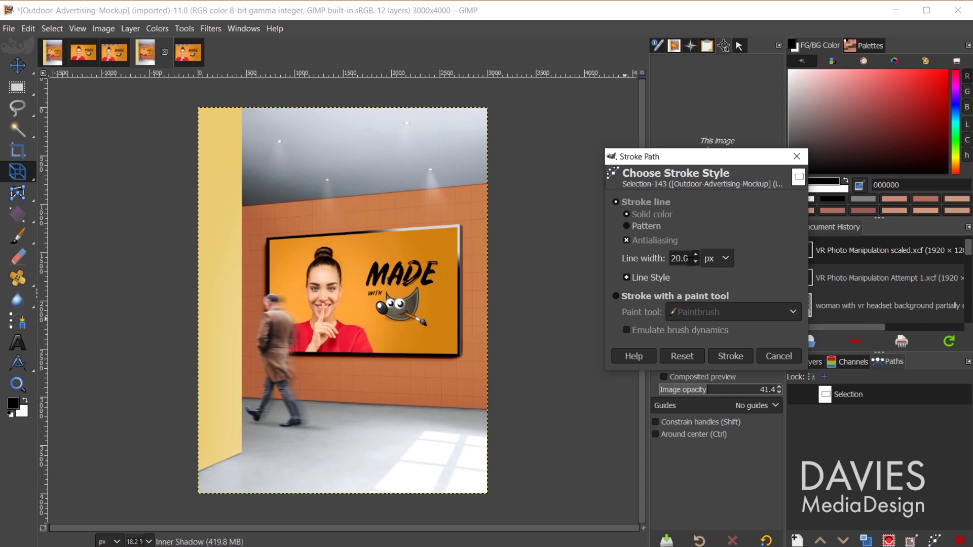
left_click(653, 278)
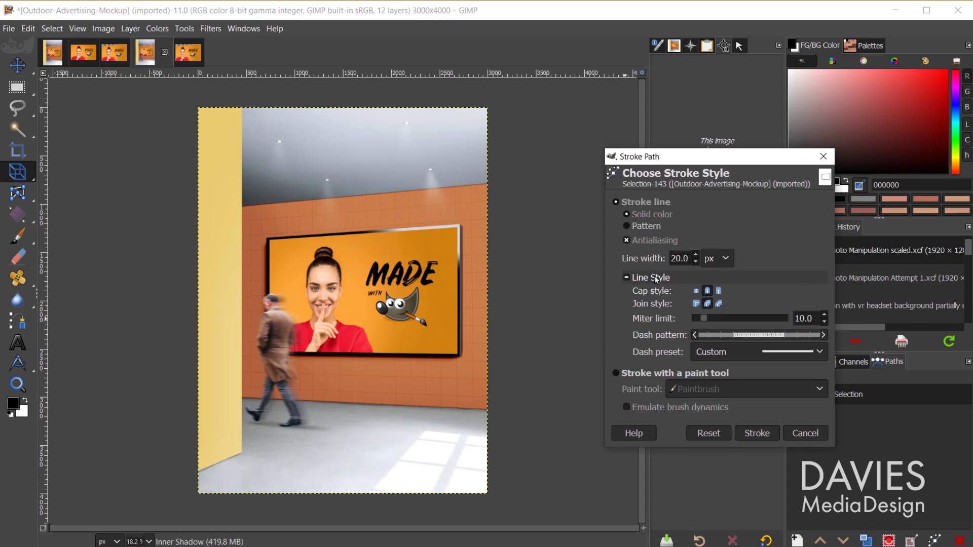
left_click(752, 352)
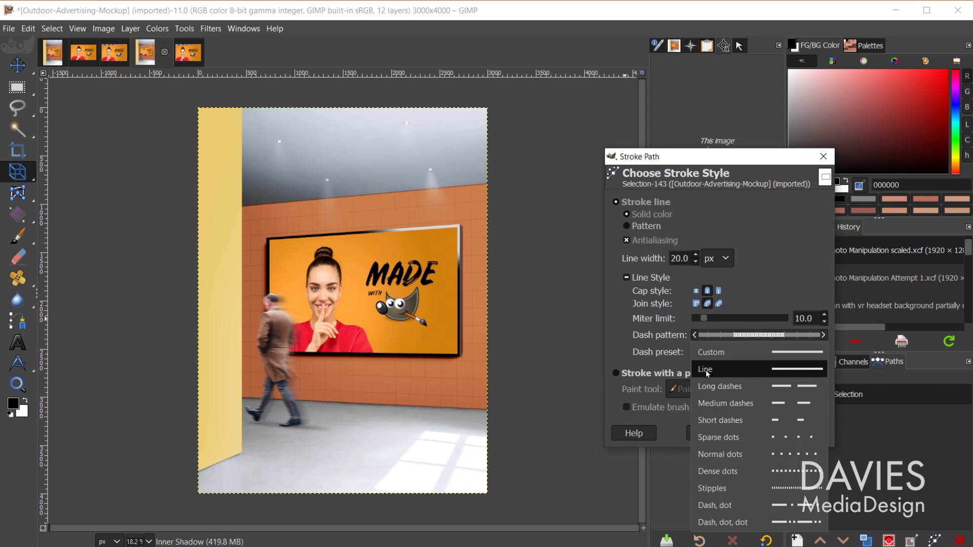
left_click(727, 368)
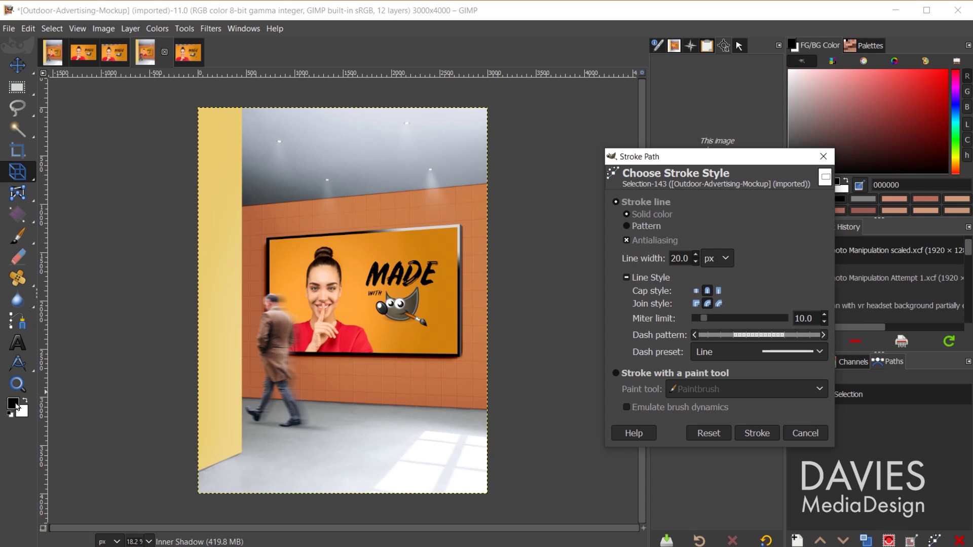
left_click(758, 433)
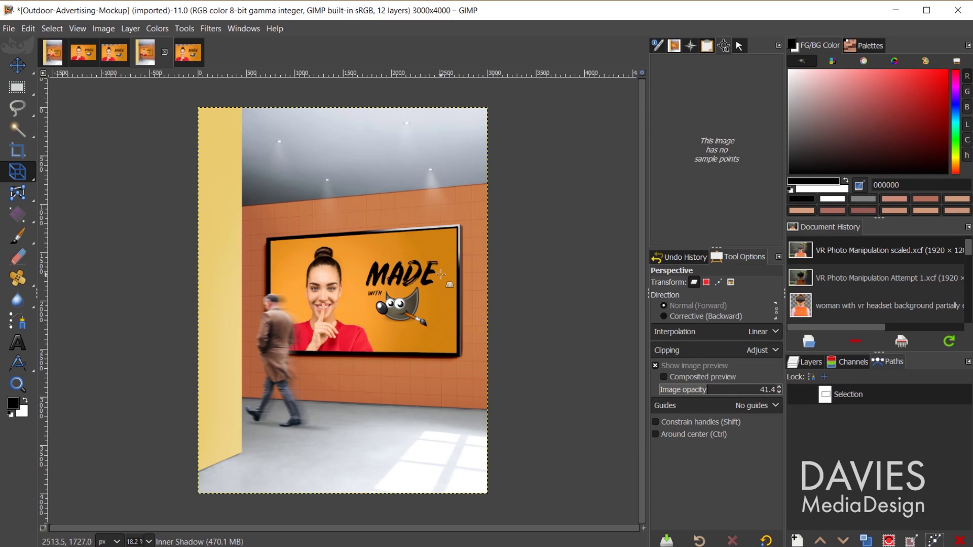
- Apply a Gaussian Blur of 9.83 in X and Y to the stroke on the Inner Shadow layer
left_click(811, 362)
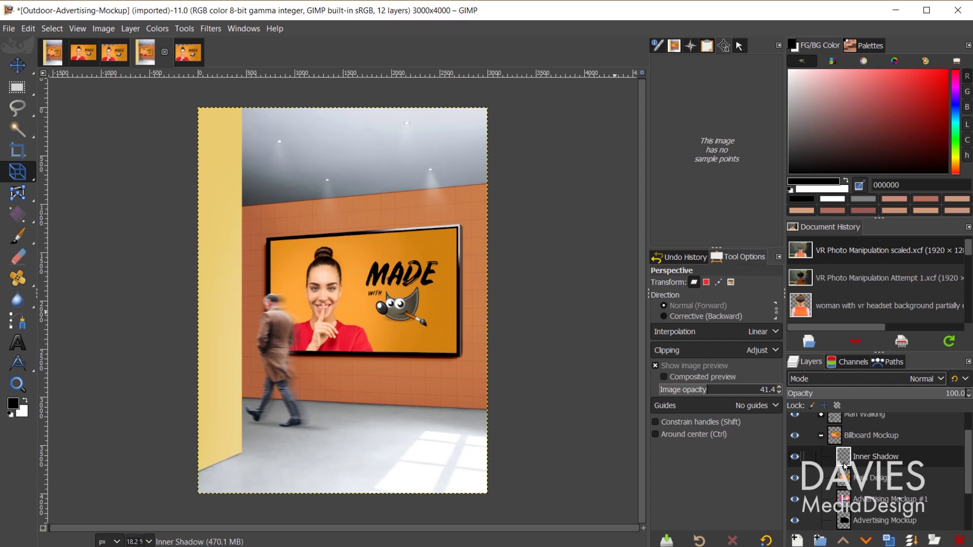
left_click(212, 28)
mouse_move(230, 112)
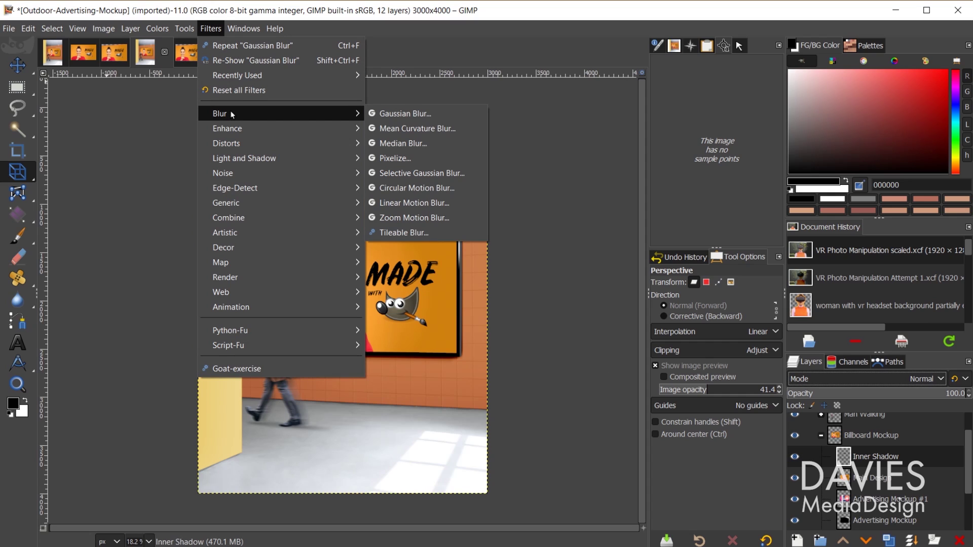
left_click(402, 114)
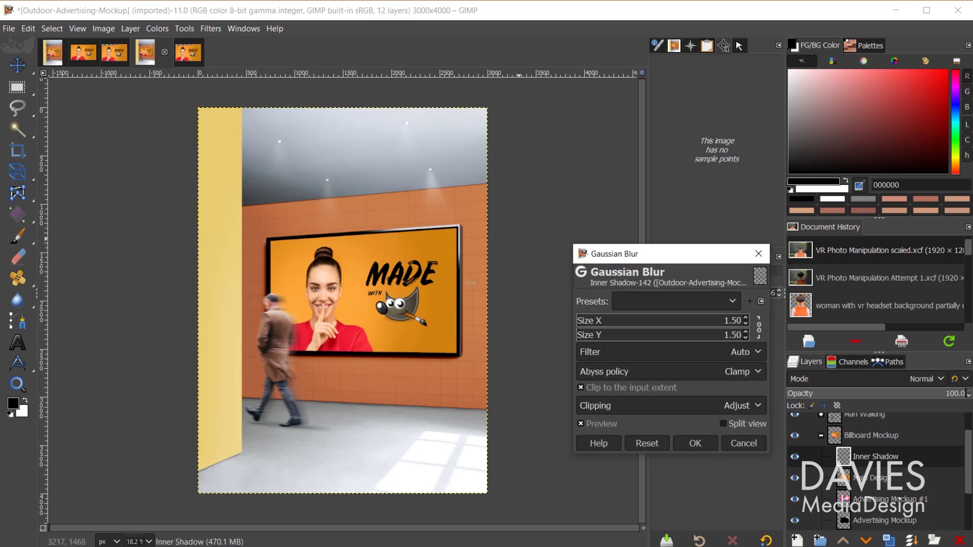
scroll(460, 269, "up", 5, "ctrl")
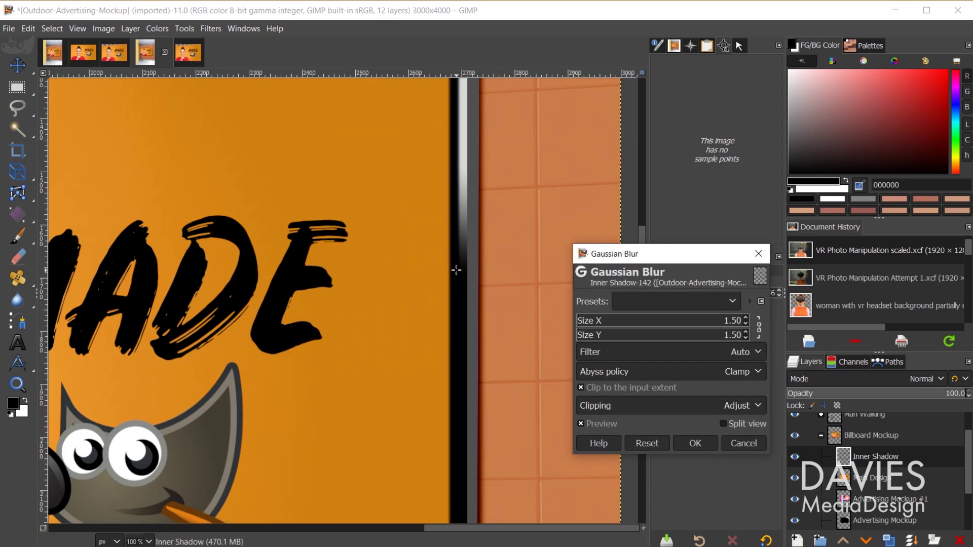
left_click_drag(582, 320, 592, 320)
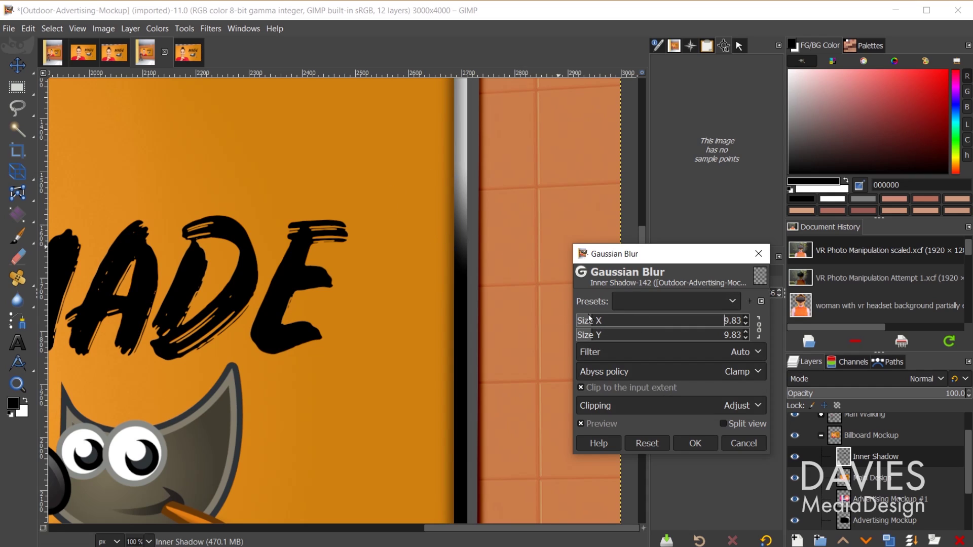
left_click(702, 443)
- Select the area outside the billboard artwork, delete the blurred Inner Shadow stroke there, and clear the selection
scroll(225, 378, "down", 2)
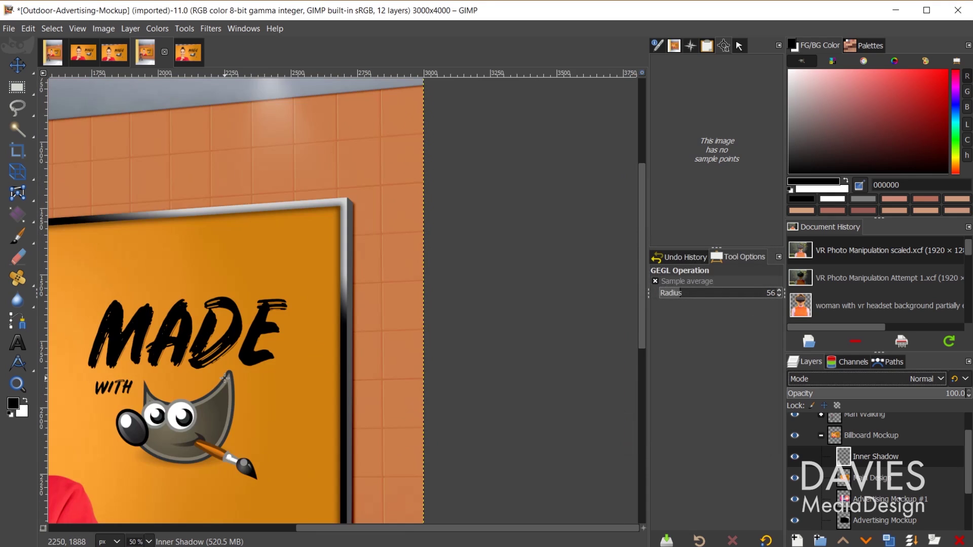
scroll(224, 377, "down", 2)
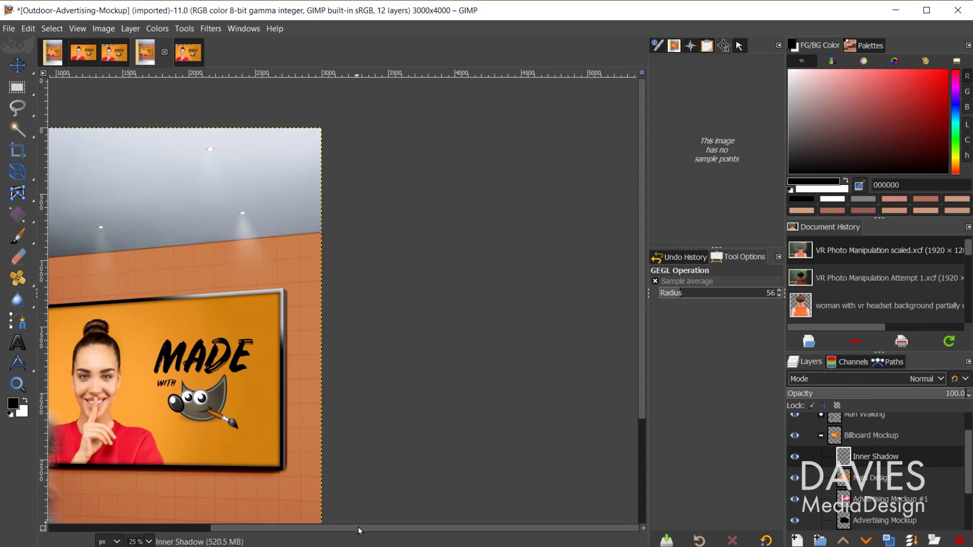
scroll(358, 527, "left", 5)
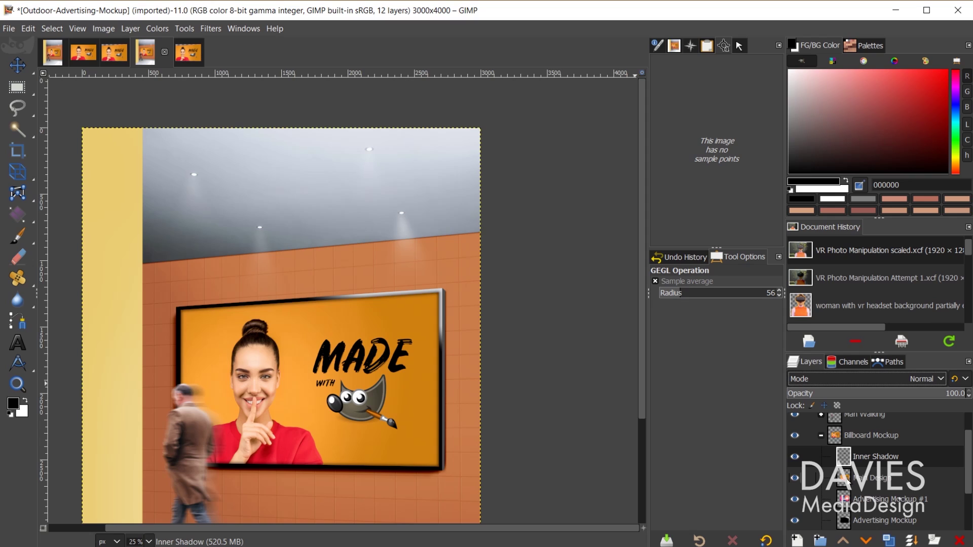
left_click(843, 457, "alt")
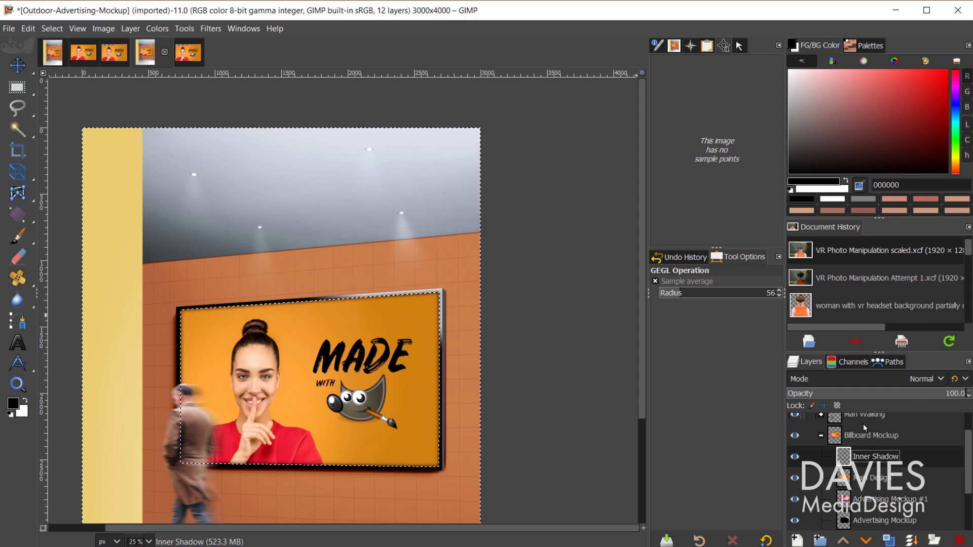
left_click(439, 293)
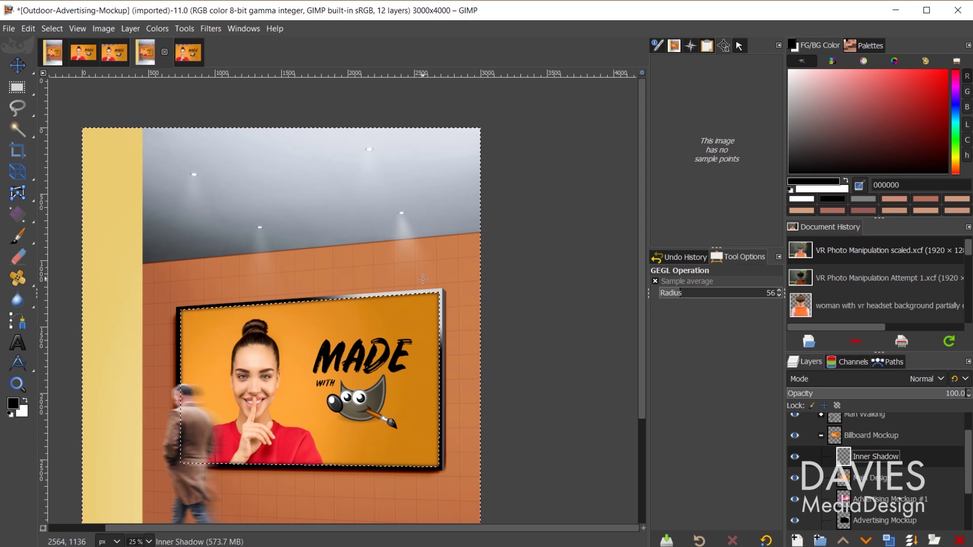
key("ctrl+shift+a")
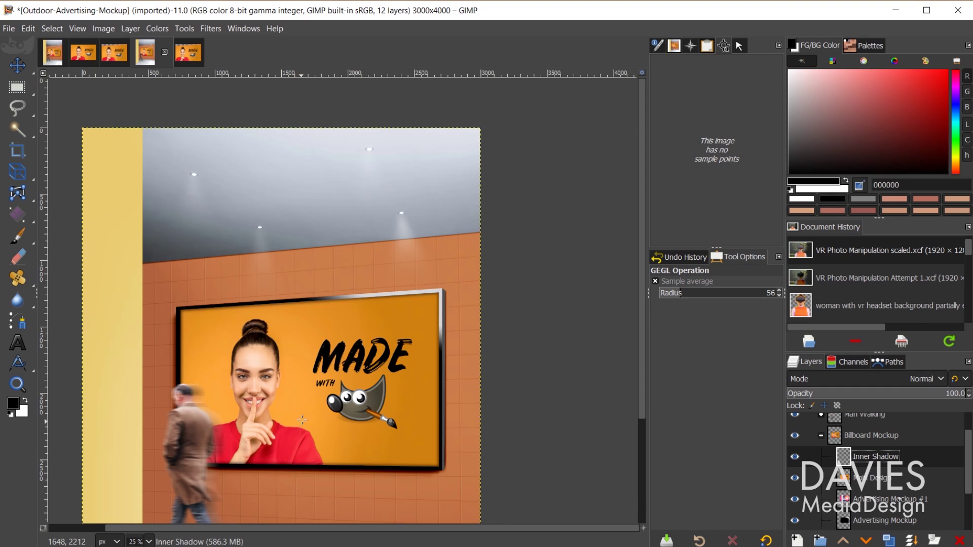
scroll(303, 355, "down", 5)
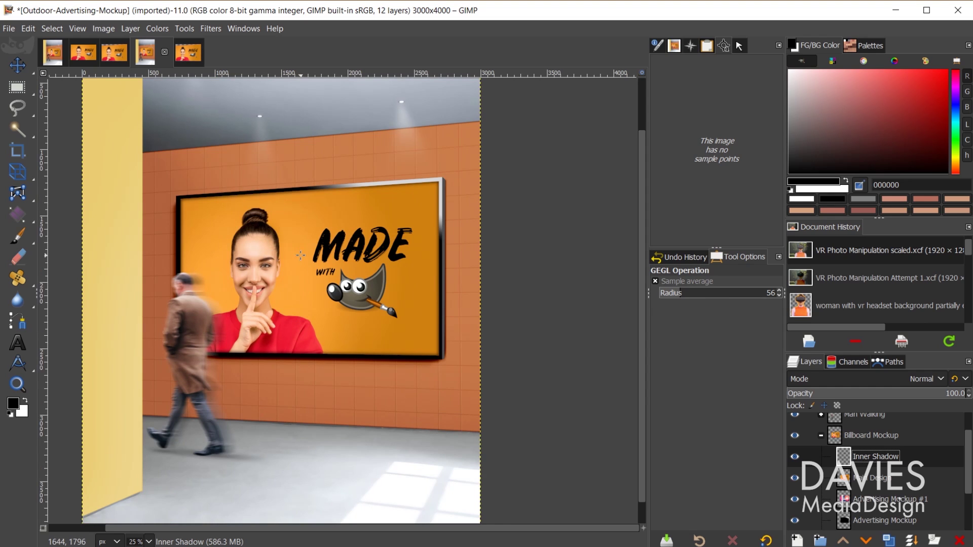